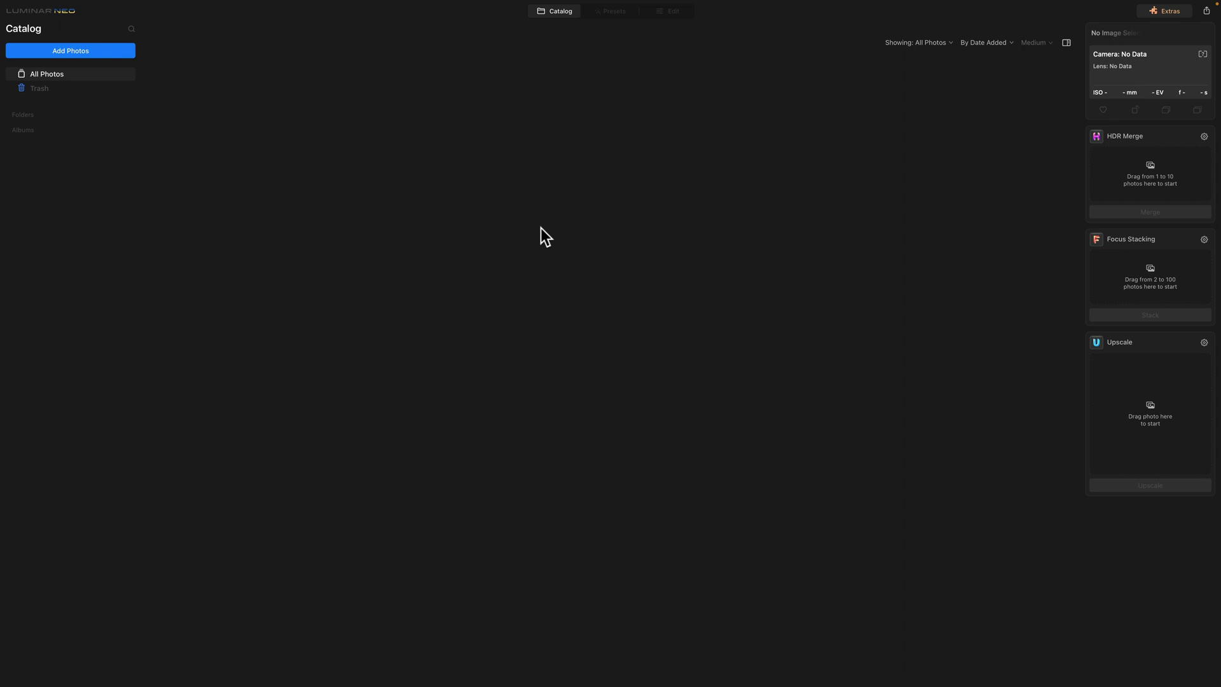
# Step: Check for updates from the Luminar Neo menu and see that version 1.10.0 is available
pyautogui.click(68, 17)
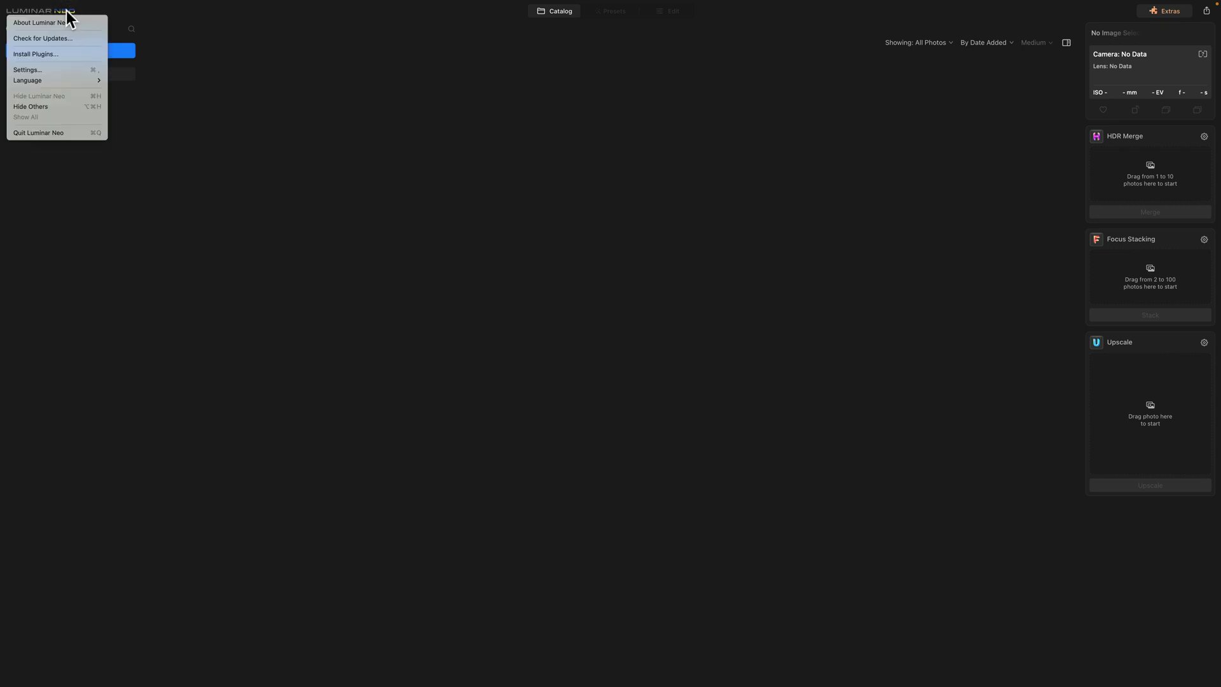
pyautogui.click(228, 57)
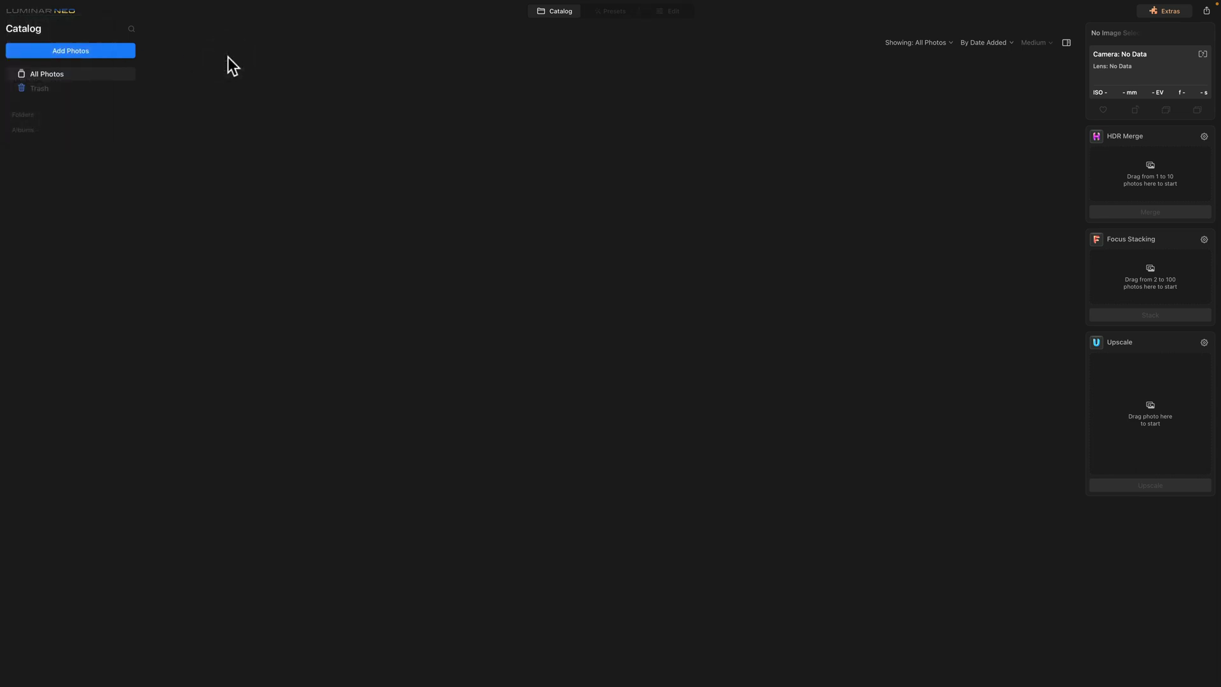
pyautogui.click(65, 10)
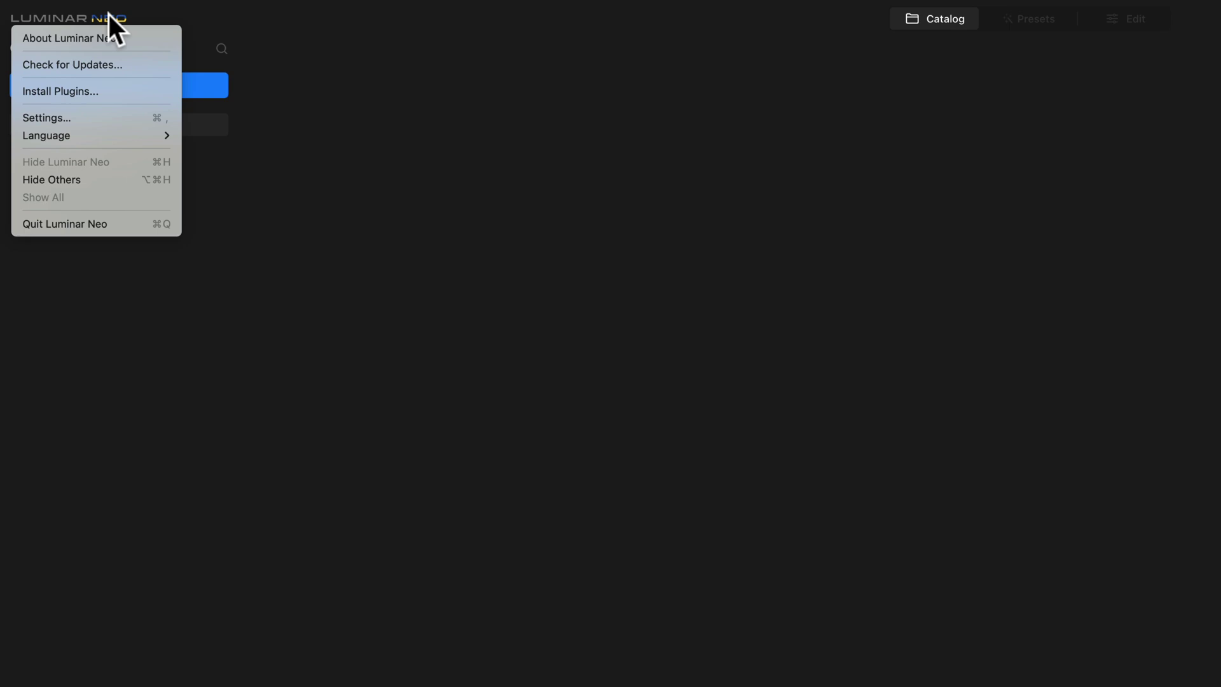
pyautogui.click(141, 67)
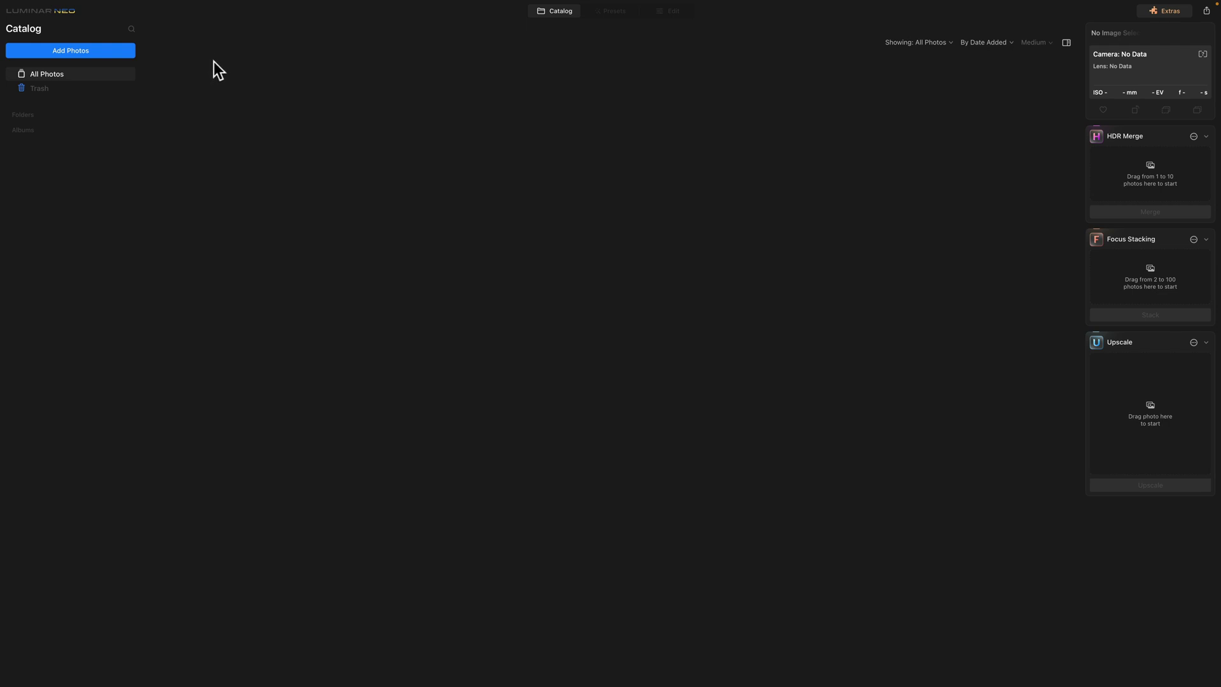
# Step: Open About Luminar Neo to confirm version 1.10.0 is installed
pyautogui.click(44, 11)
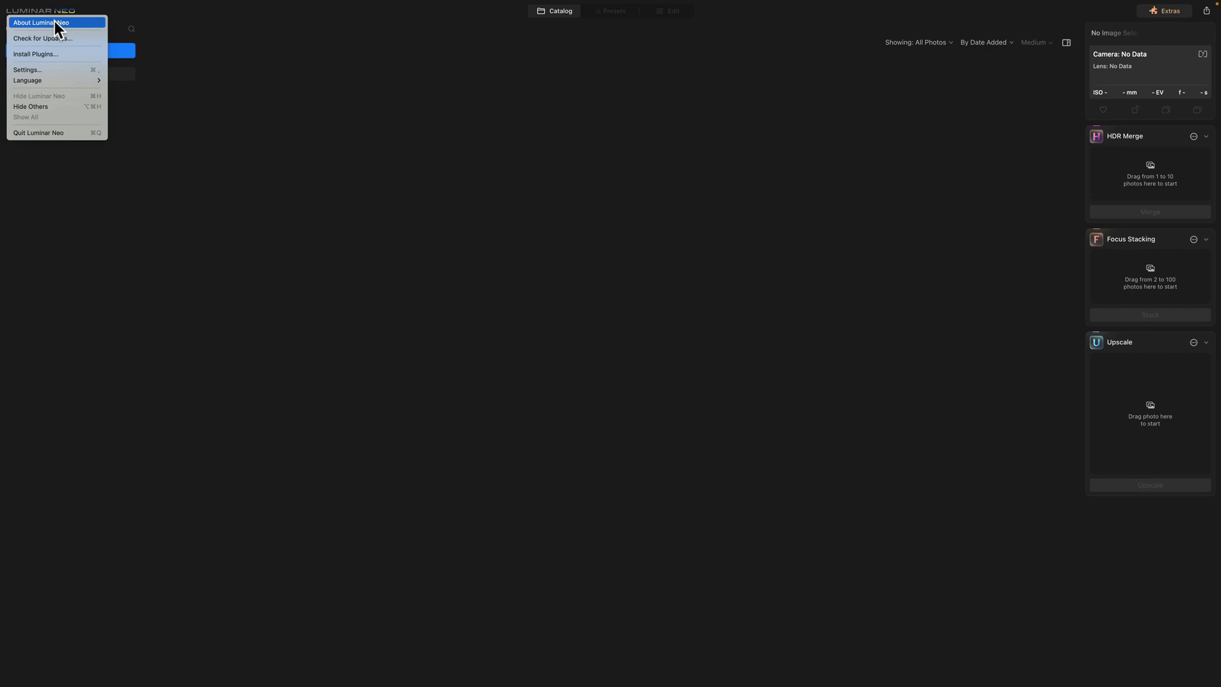
pyautogui.click(54, 22)
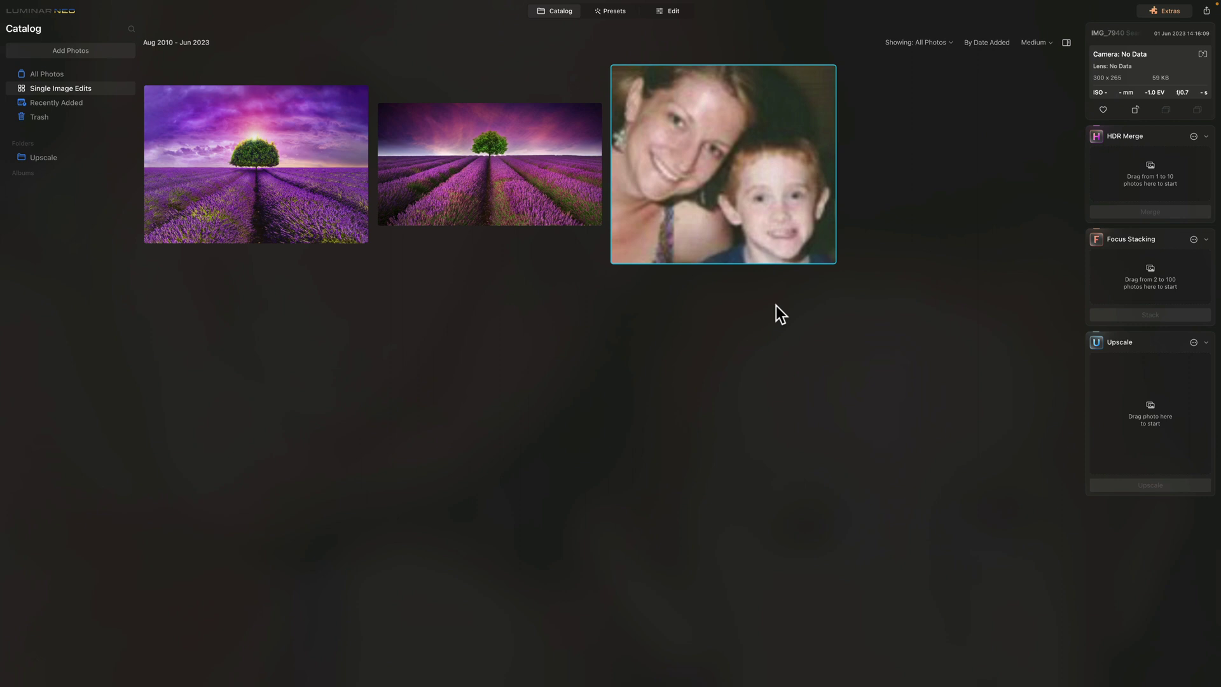
# Step: Preview the blurry portrait at large size, then load it into the Upscale extension
pyautogui.doubleClick(721, 215)
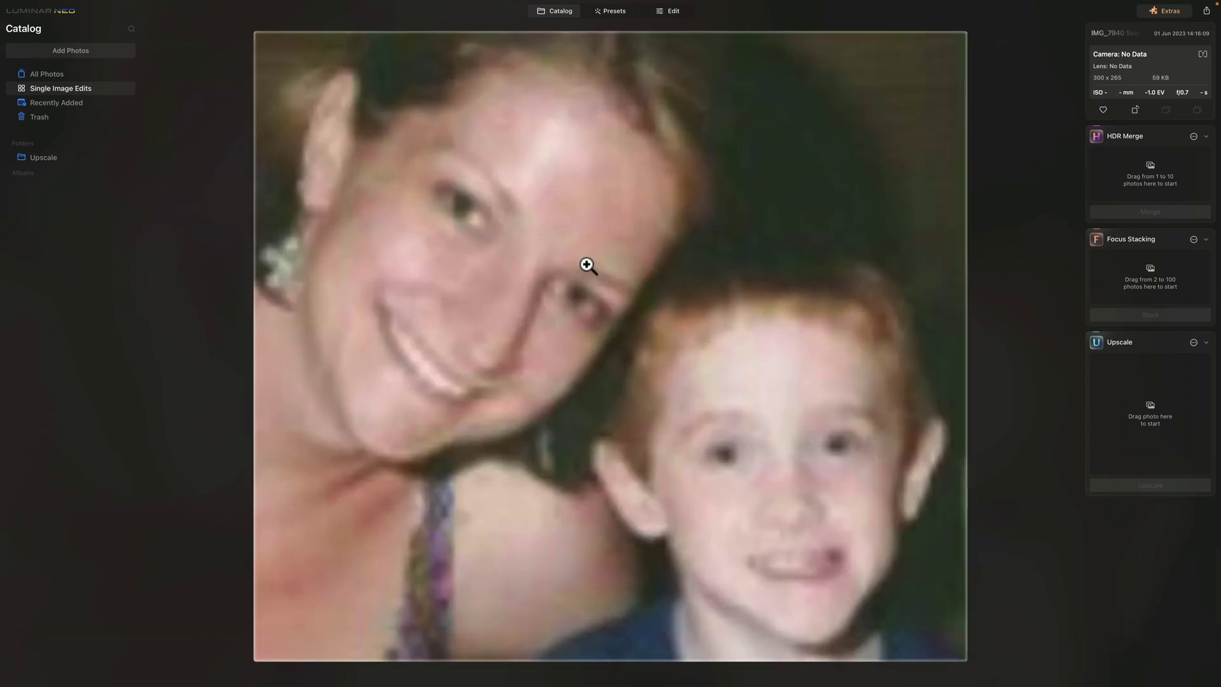
pyautogui.press('space')
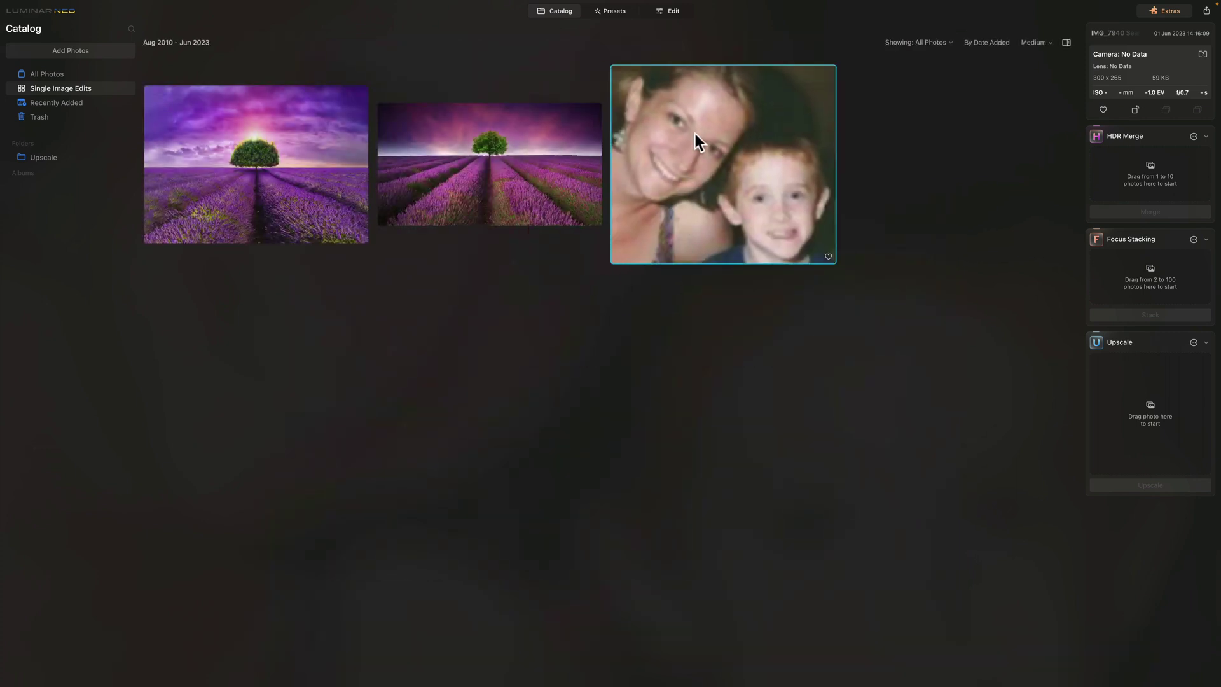
pyautogui.moveTo(699, 139); pyautogui.dragTo(1150, 402)
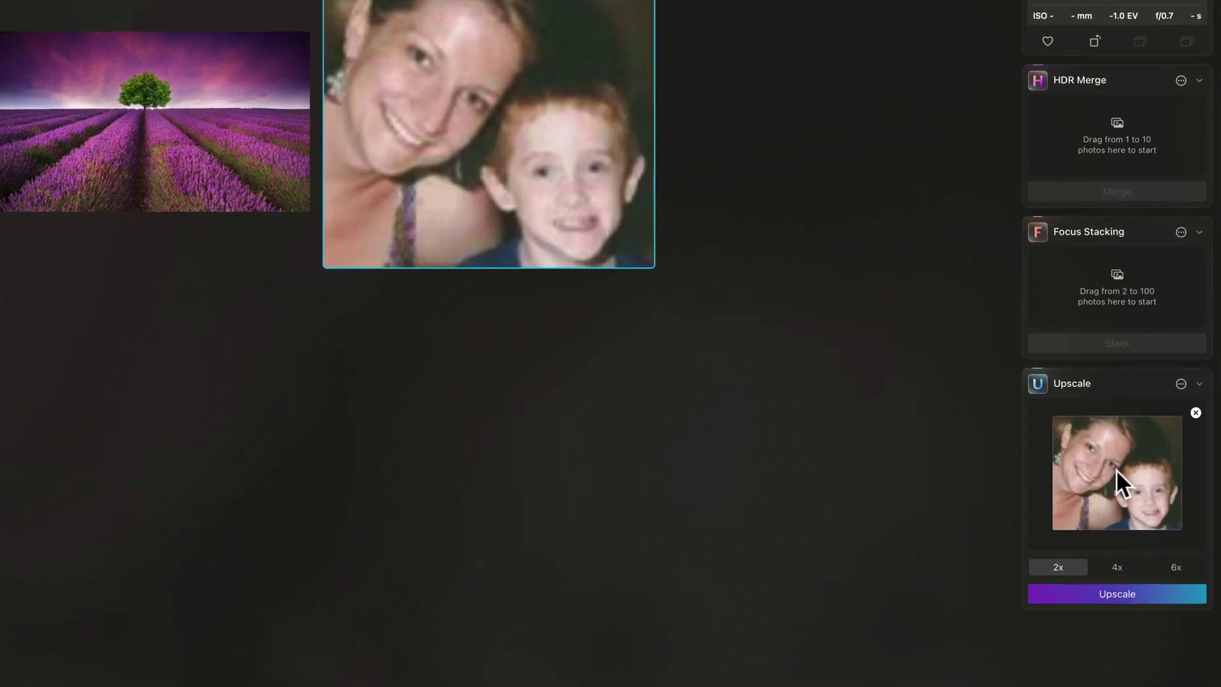
# Step: Upscale the portrait 2x with the Universal type and Face Enhancer on
pyautogui.click(1180, 383)
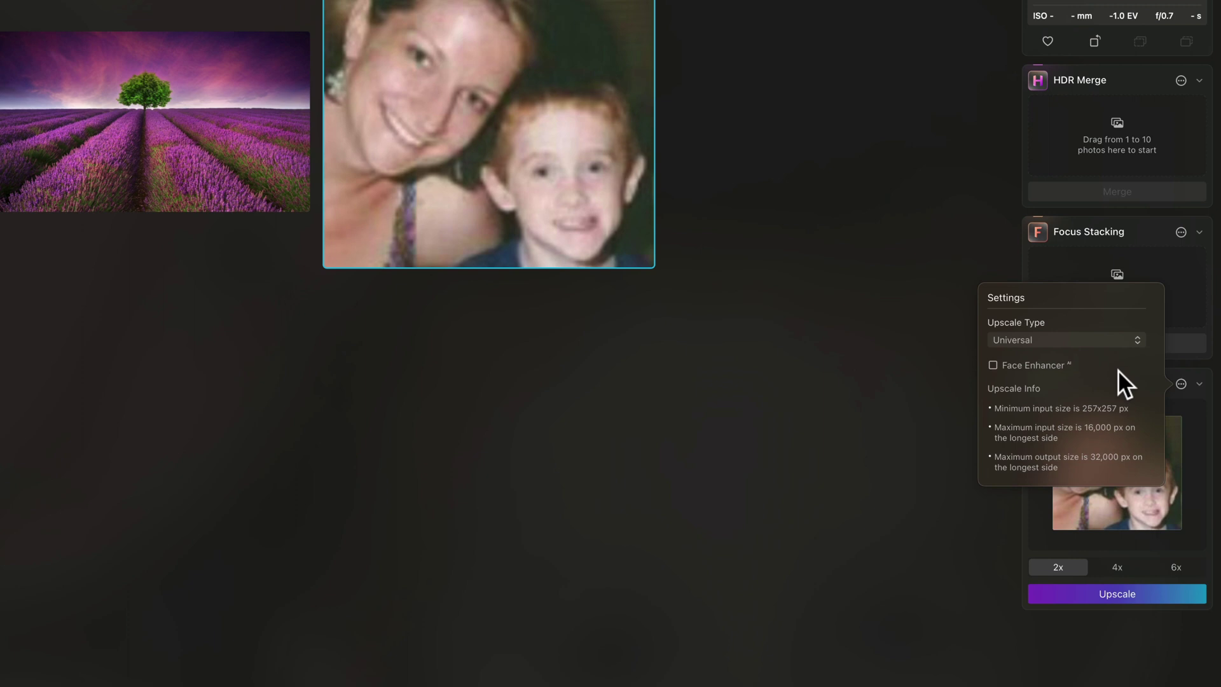
pyautogui.click(1107, 340)
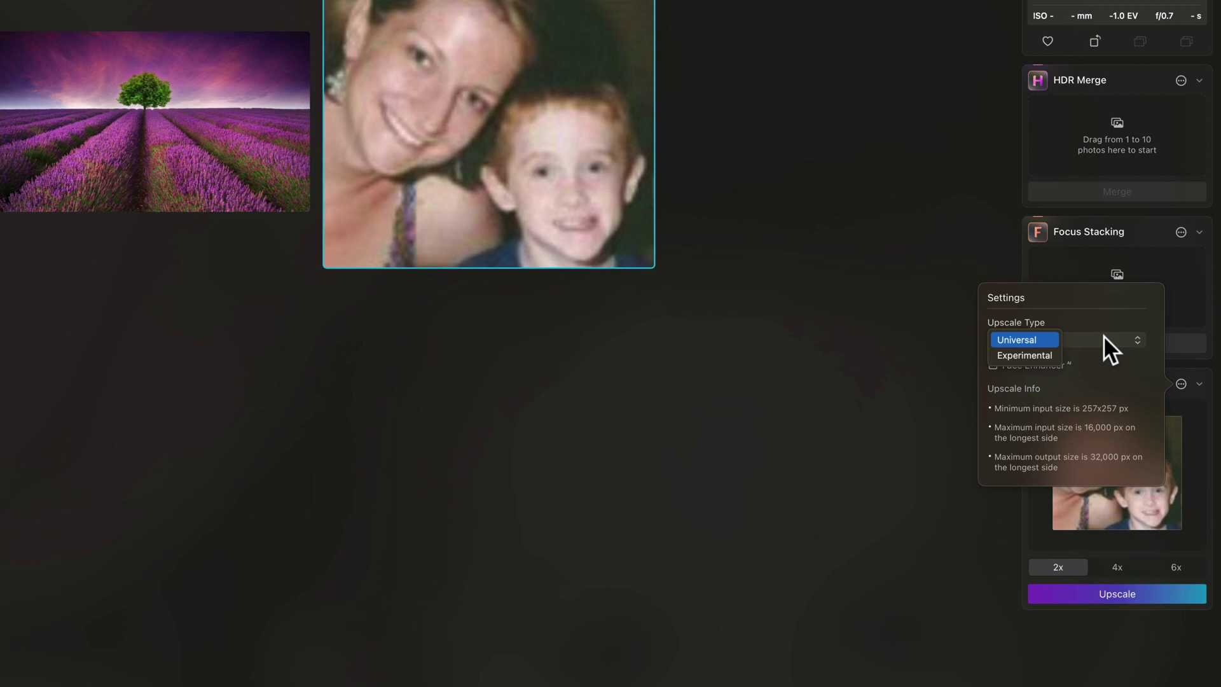
pyautogui.click(1030, 339)
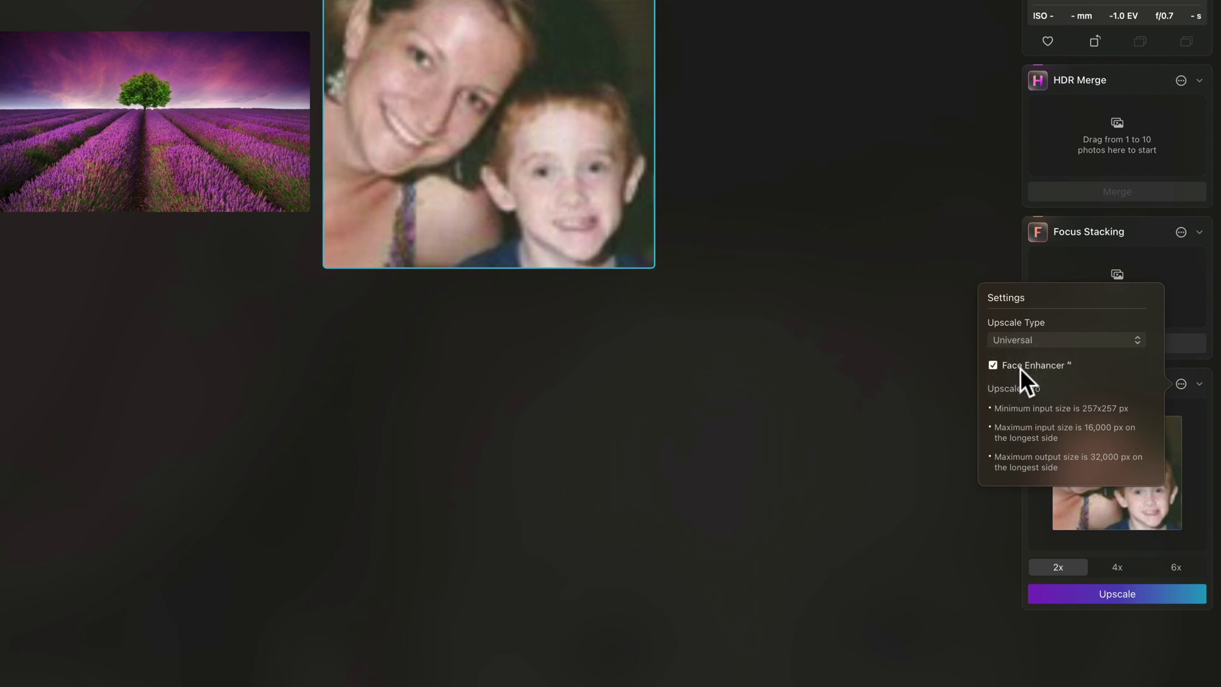
pyautogui.click(1108, 663)
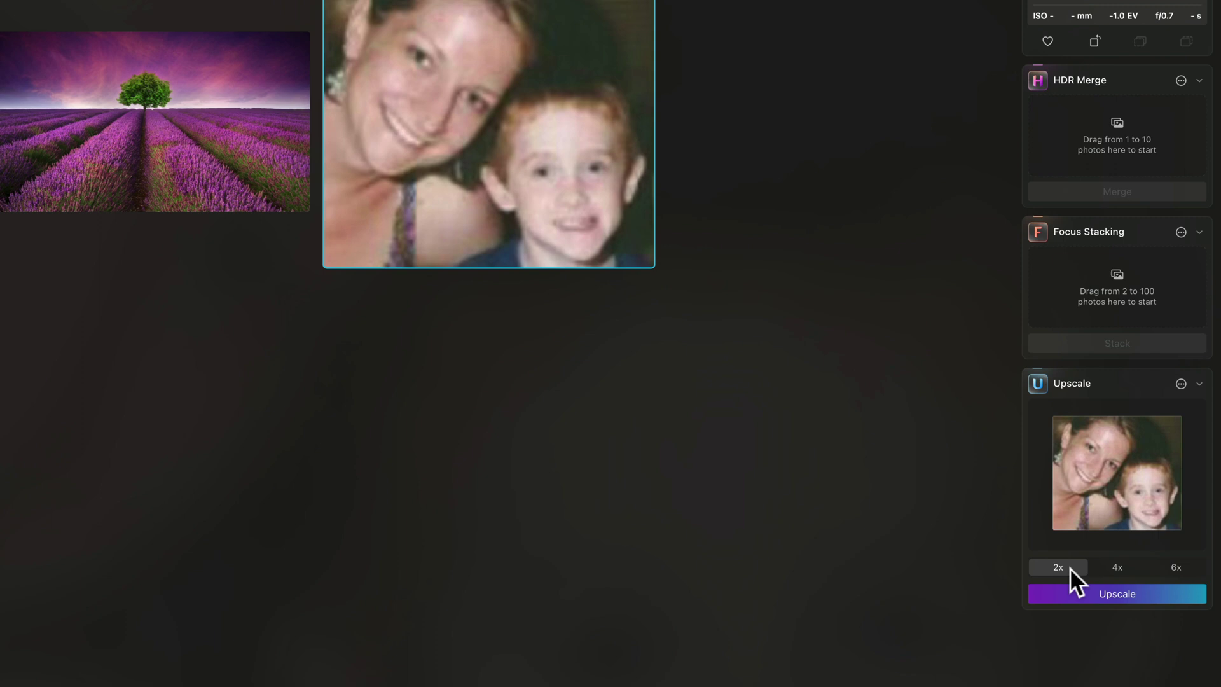
pyautogui.click(1119, 593)
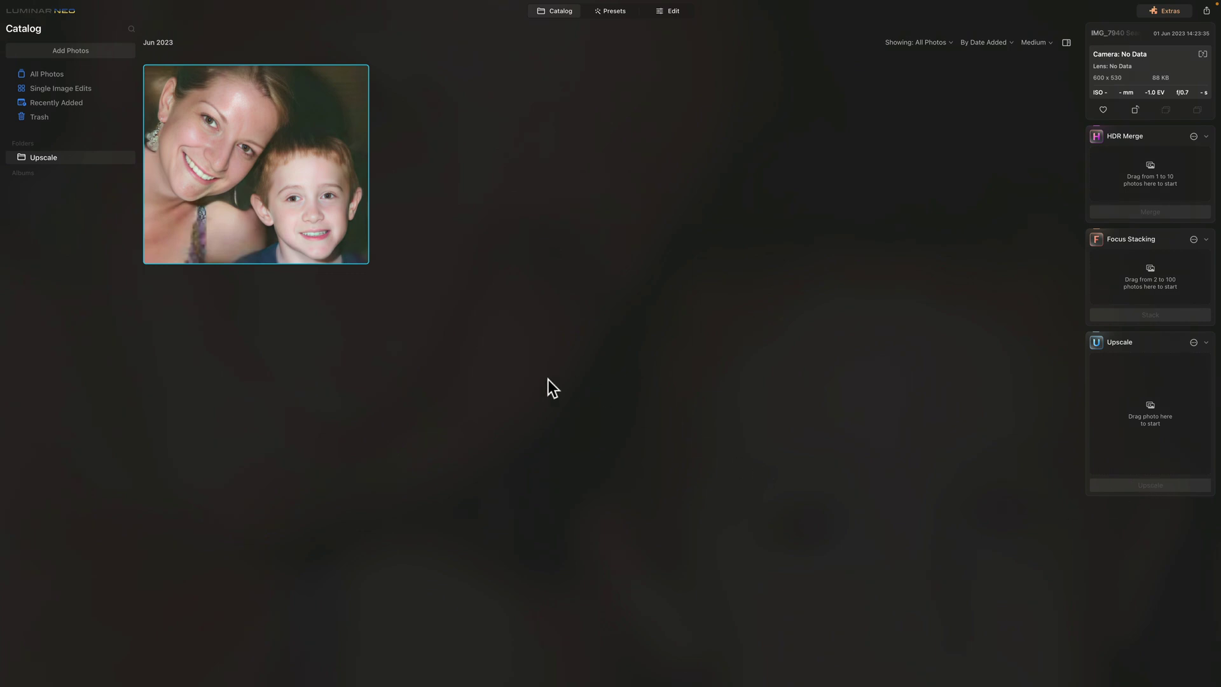
# Step: Inspect the 600 x 530 upscaled portrait at large size, then return to the grid
pyautogui.doubleClick(357, 216)
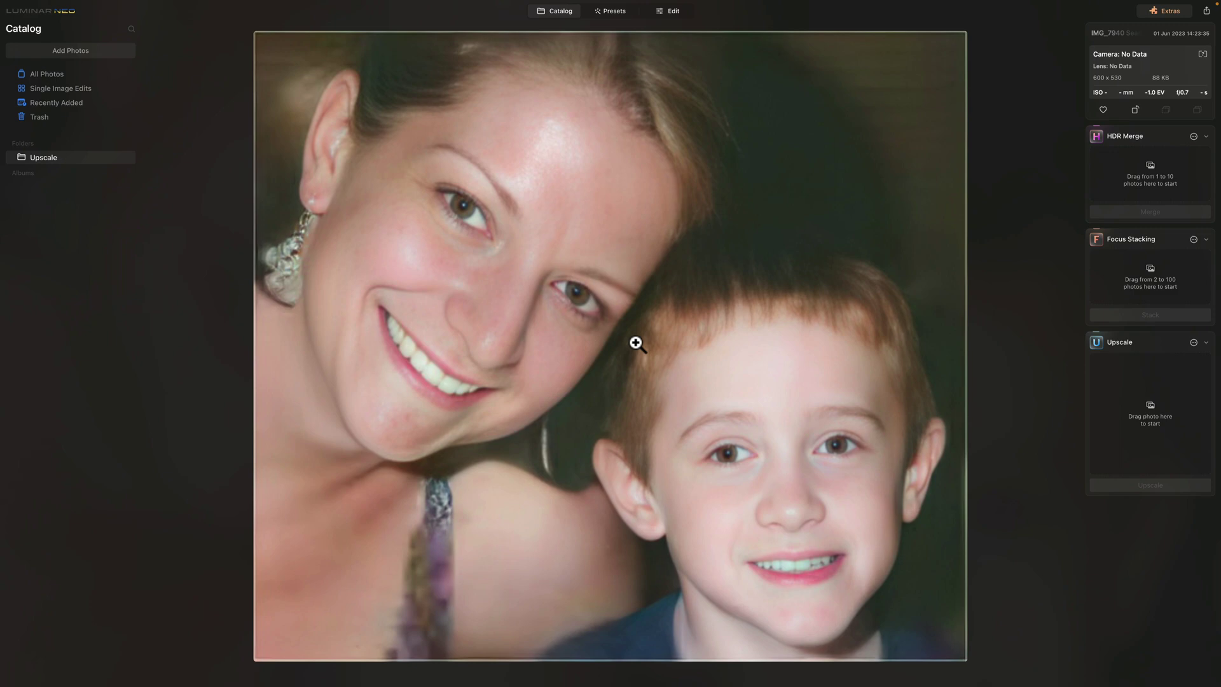
pyautogui.doubleClick(716, 365)
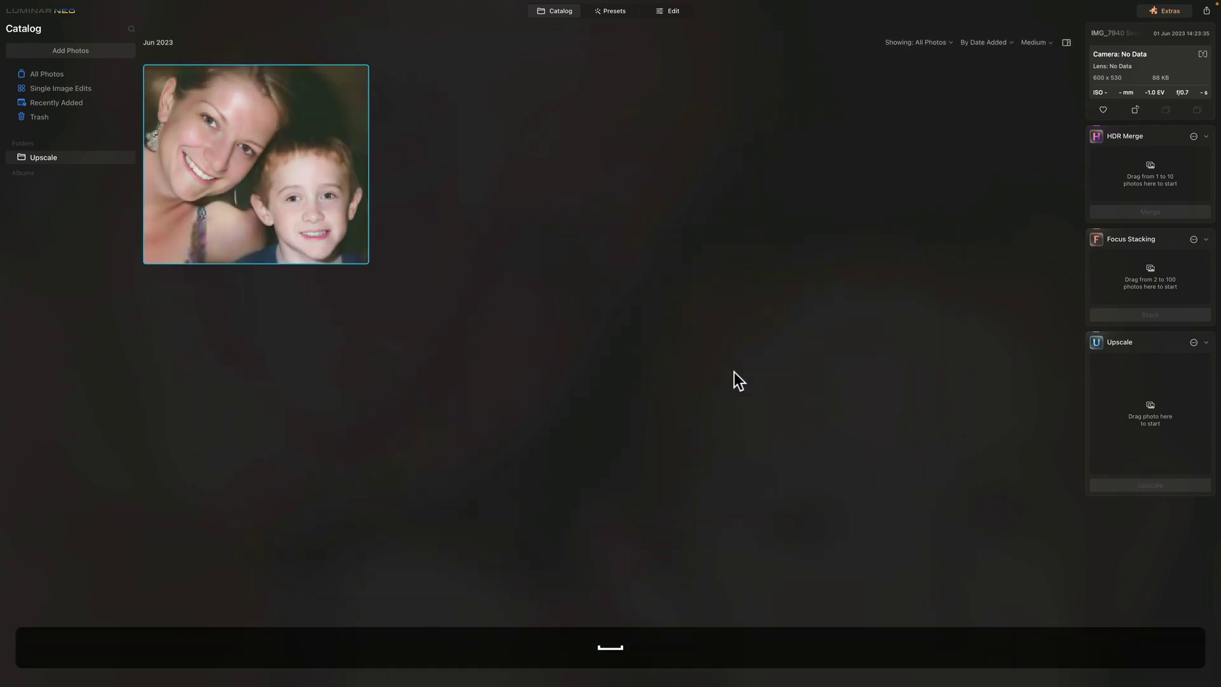
# Step: Show All Photos and collapse the Upscale, Focus Stacking and HDR Merge panels
pyautogui.click(44, 73)
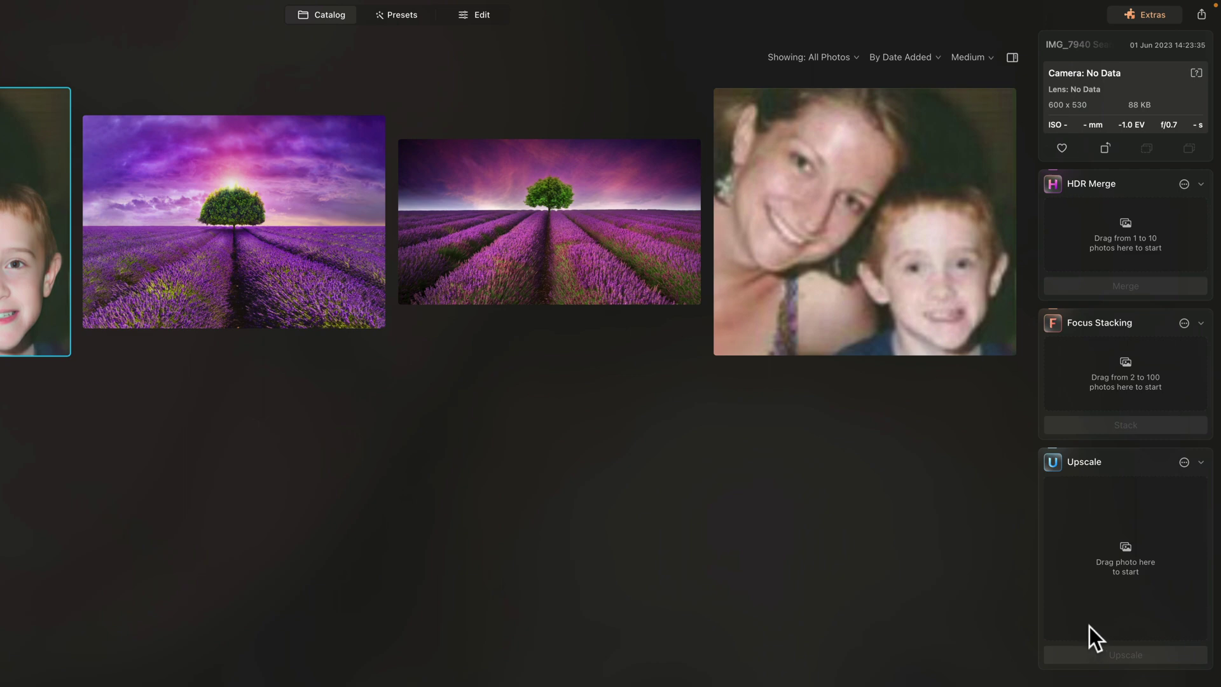
pyautogui.click(1107, 462)
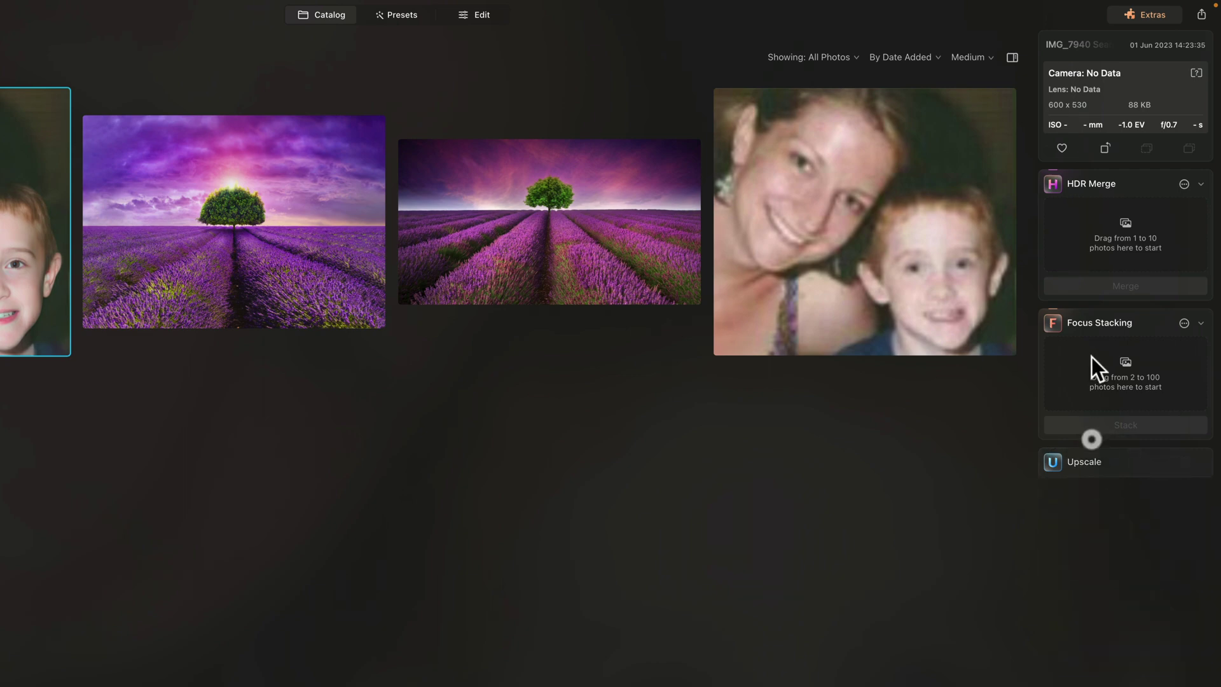
pyautogui.click(1094, 322)
pyautogui.click(1091, 189)
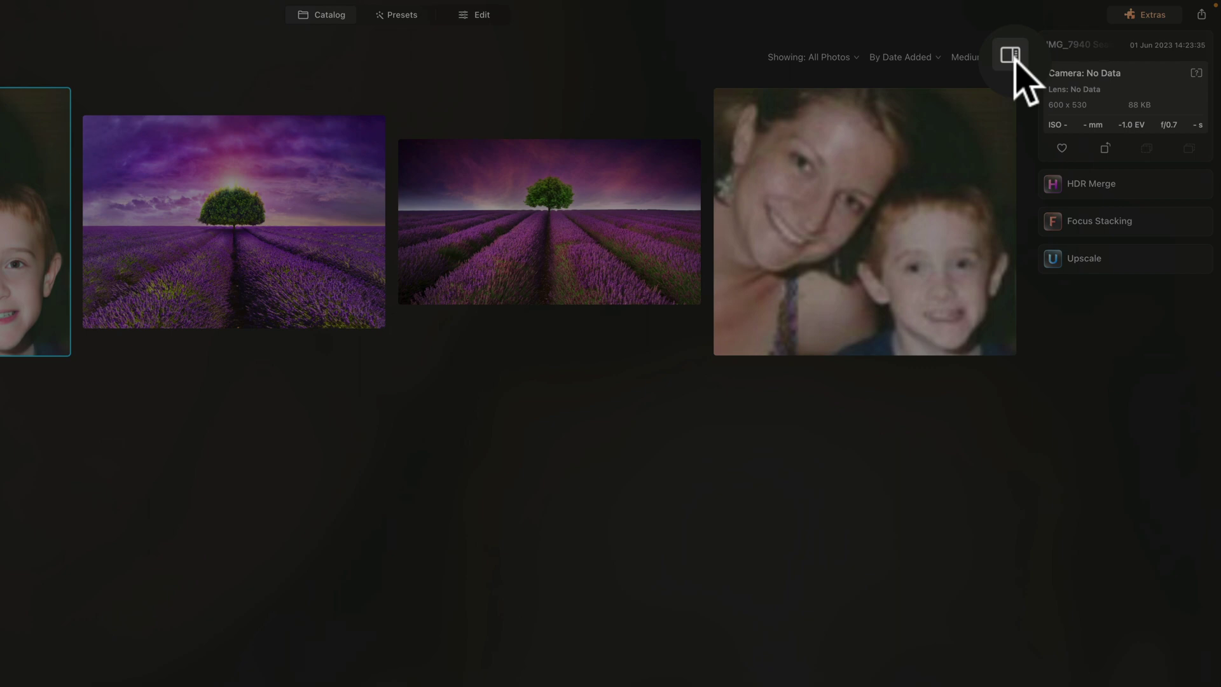
# Step: Hide and reshow the side panel, then expand the HDR Merge extension
pyautogui.click(1010, 55)
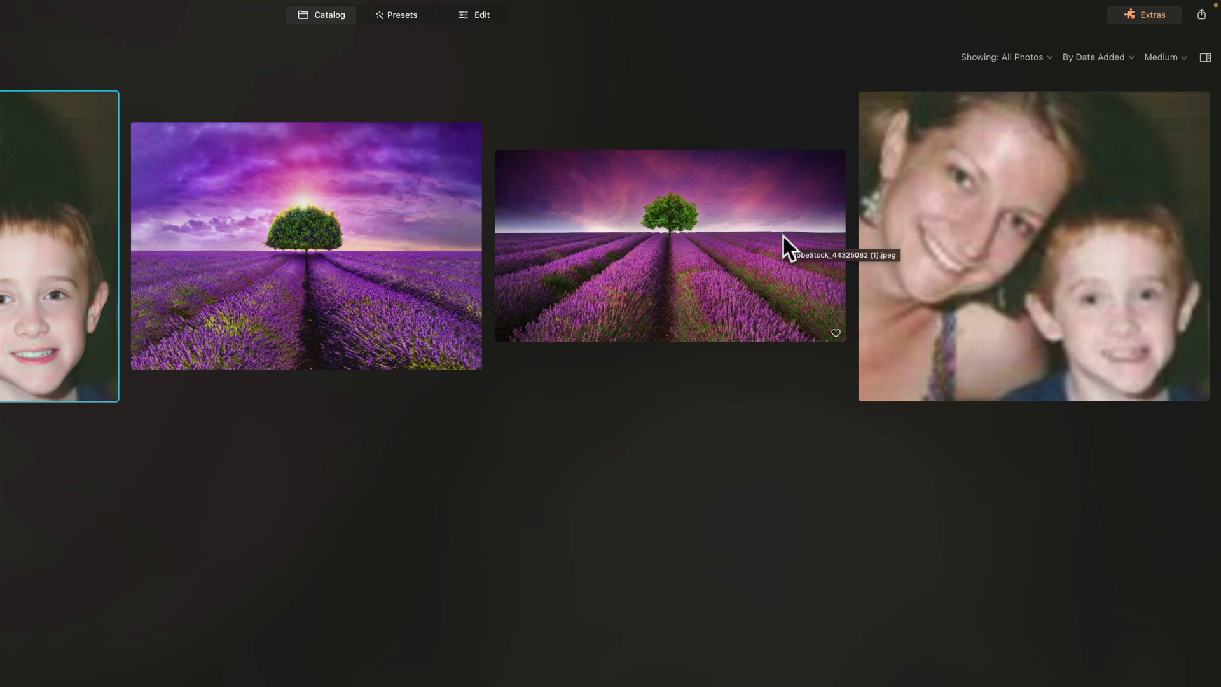
pyautogui.click(1204, 60)
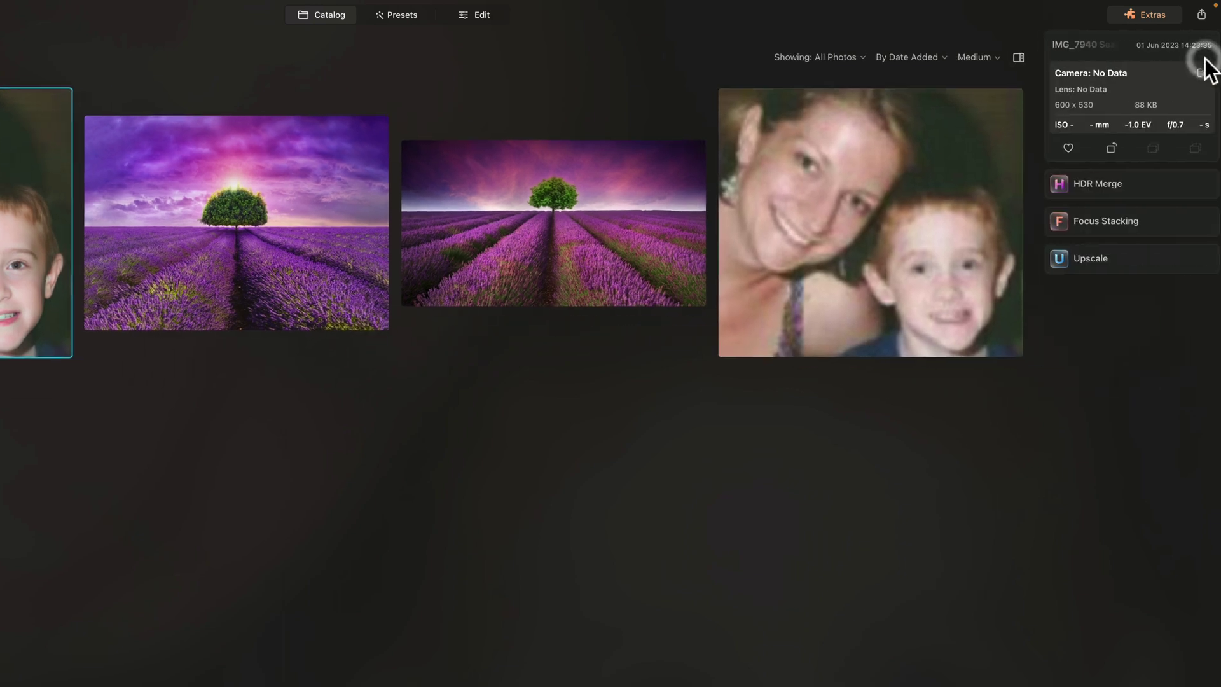
pyautogui.click(1138, 186)
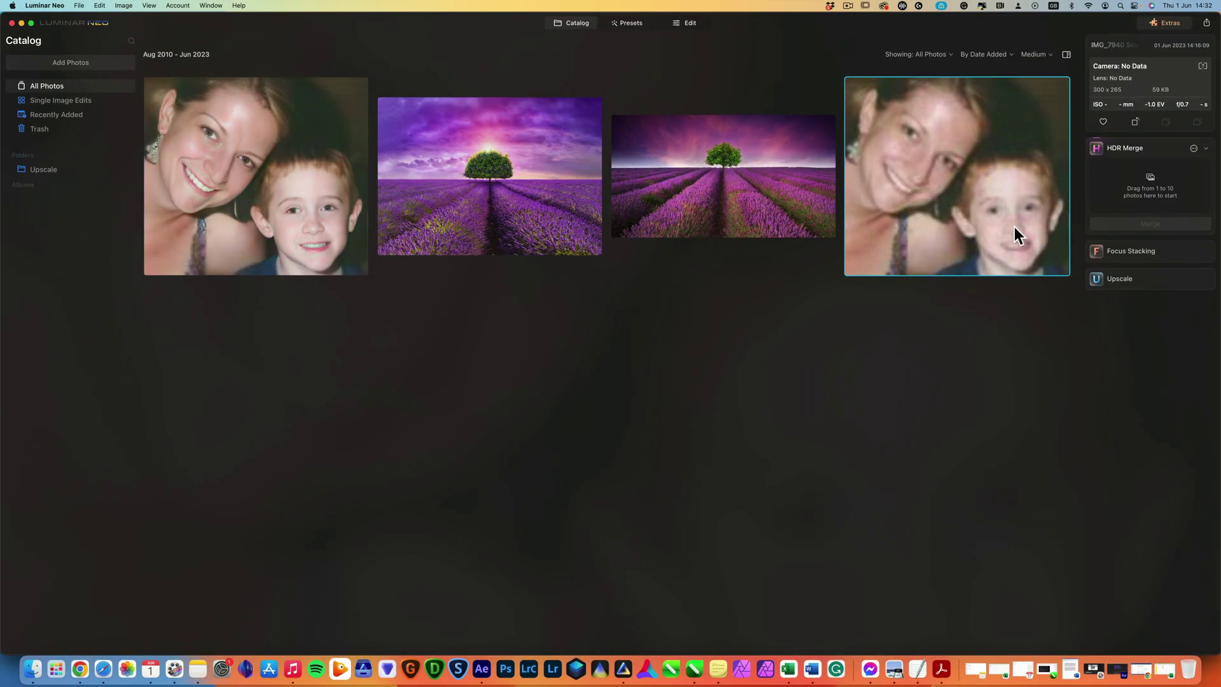
# Step: Open the lone-tree lavender photo in Edit and expand Develop's Light adjustments
pyautogui.click(524, 171)
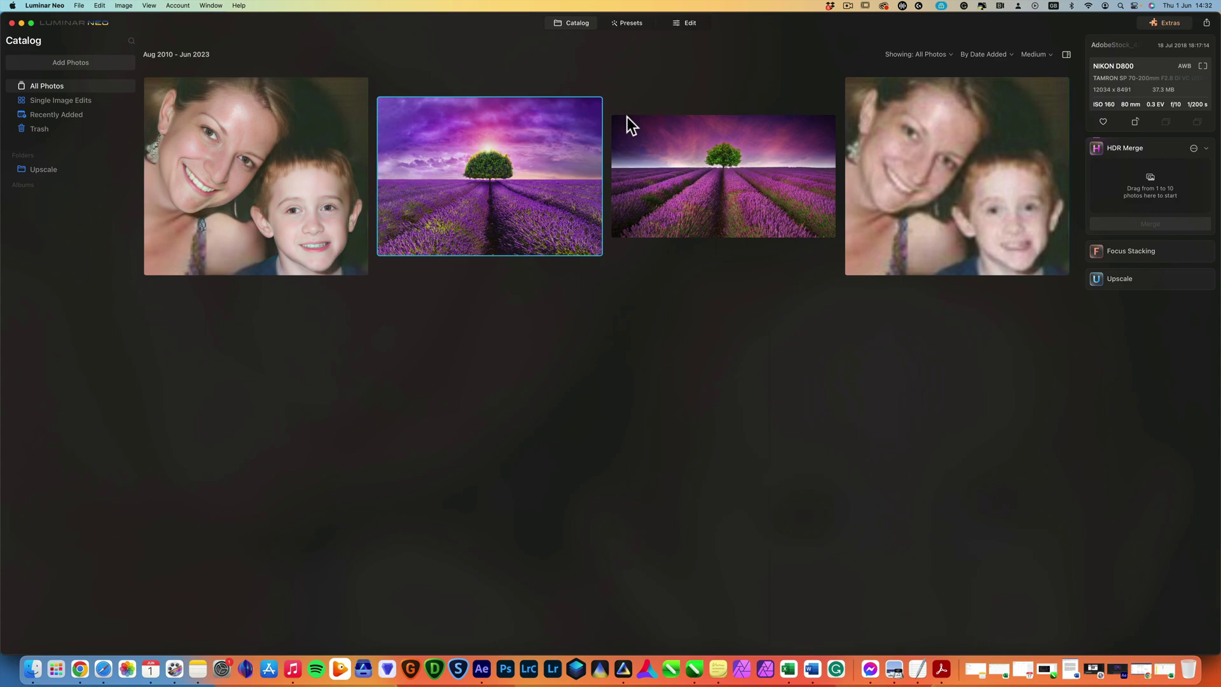
pyautogui.click(693, 23)
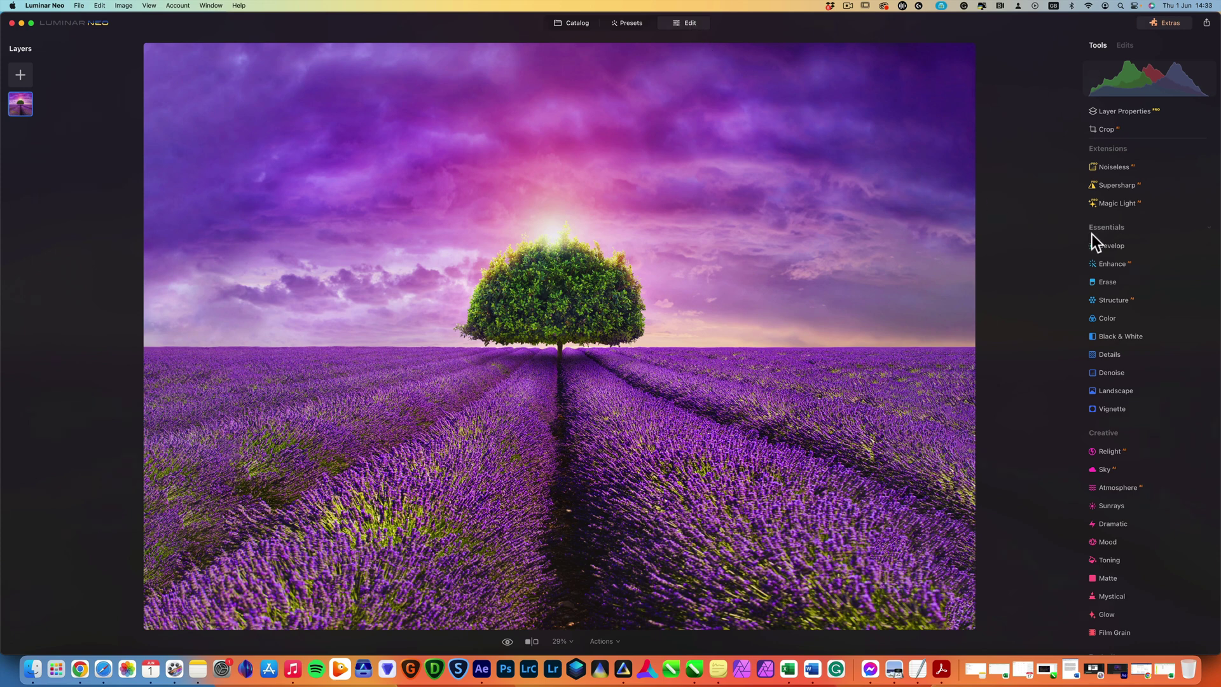
pyautogui.click(1122, 246)
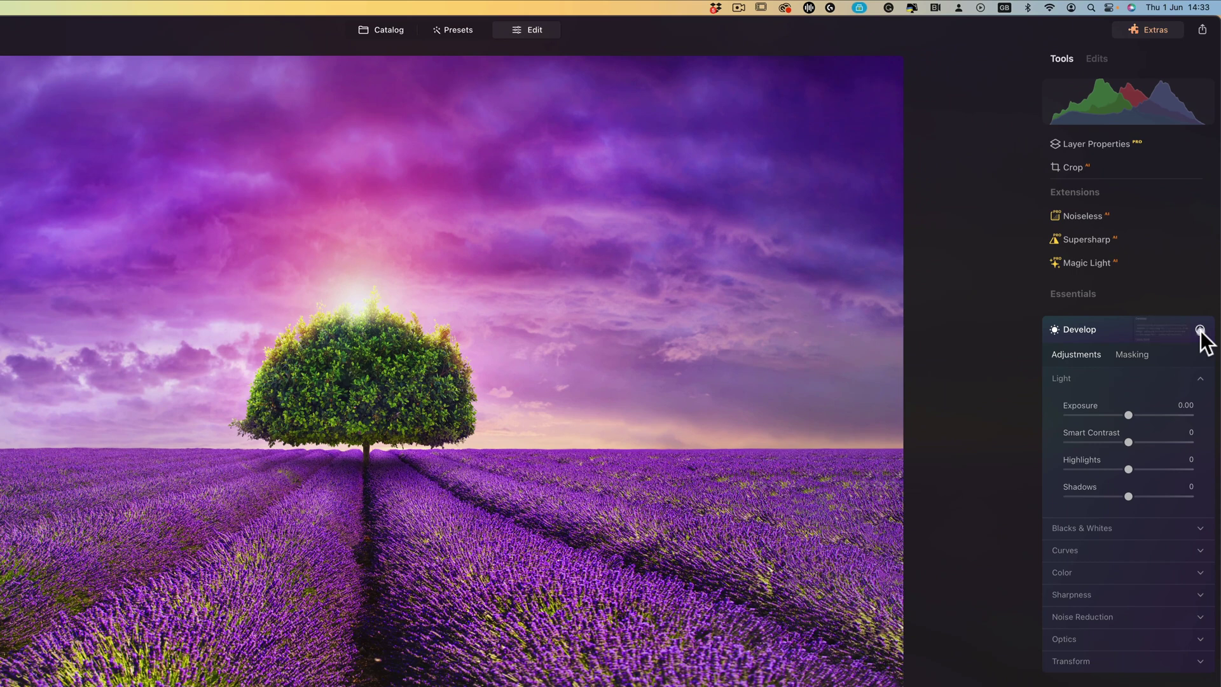
# Step: Open the online manual's Develop/Develop RAW Tool page via Develop's info tooltip
pyautogui.moveTo(1204, 255)
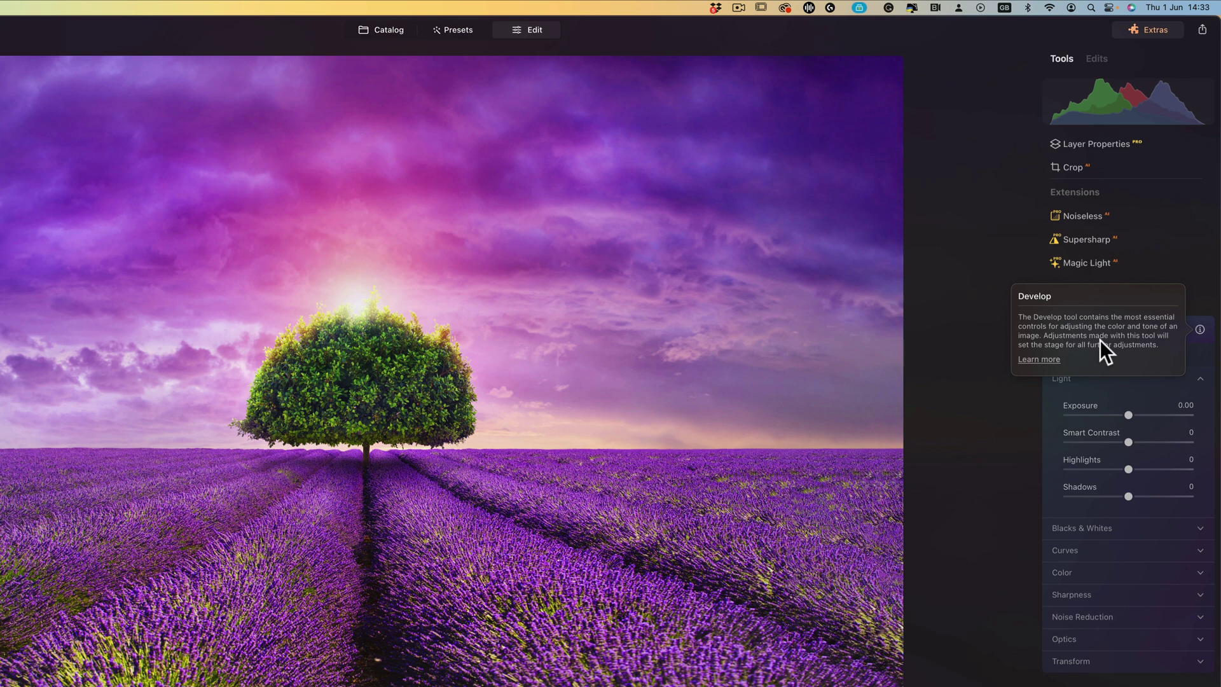
pyautogui.click(1051, 360)
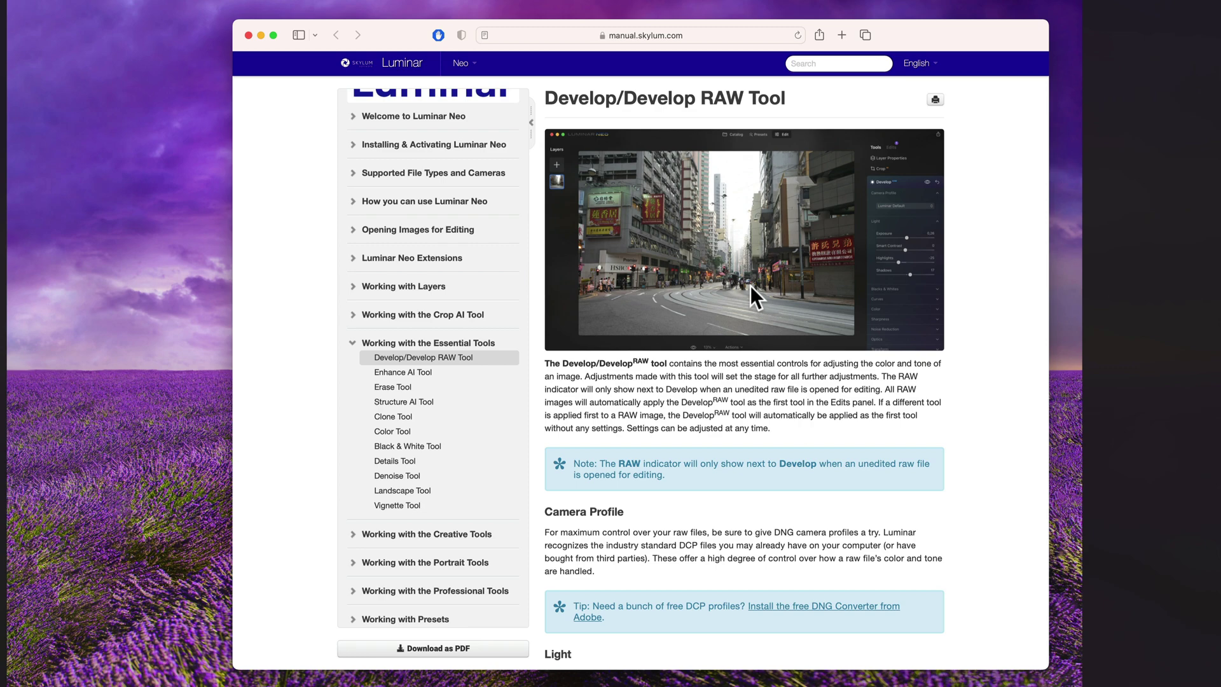
# Step: Scroll the manual through its Light and Blacks & Whites sections
pyautogui.scroll(-10, 750, 287)
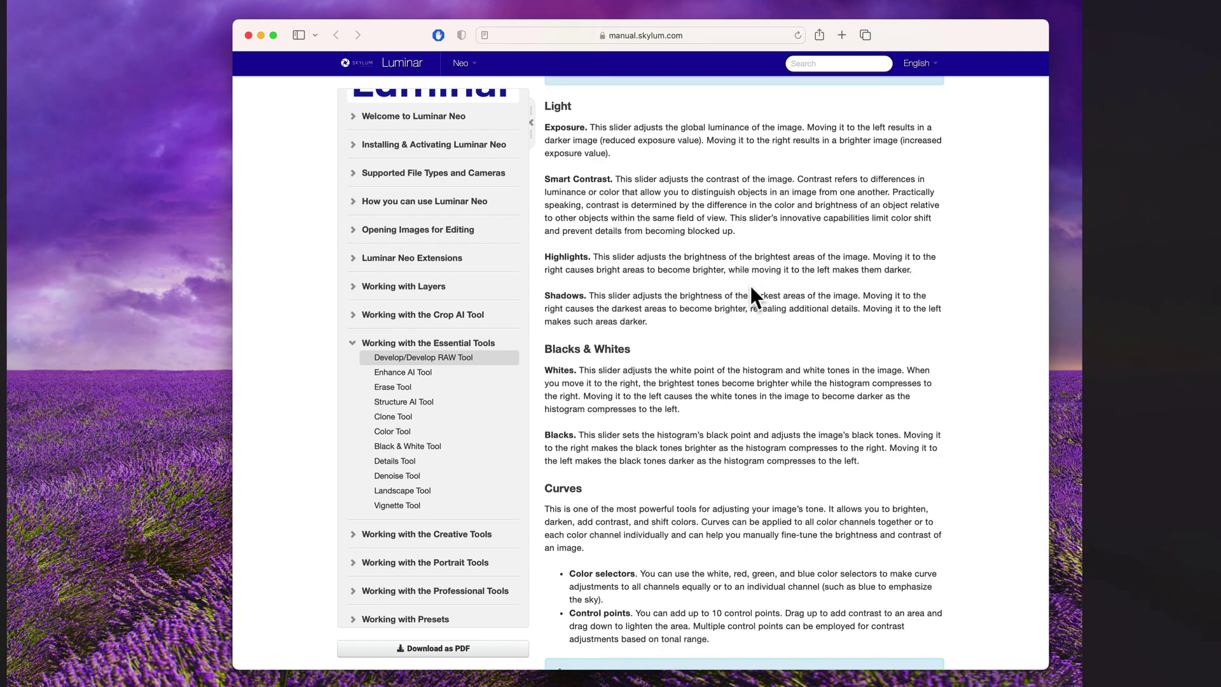
pyautogui.scroll(-5, 751, 285)
pyautogui.scroll(-3, 750, 285)
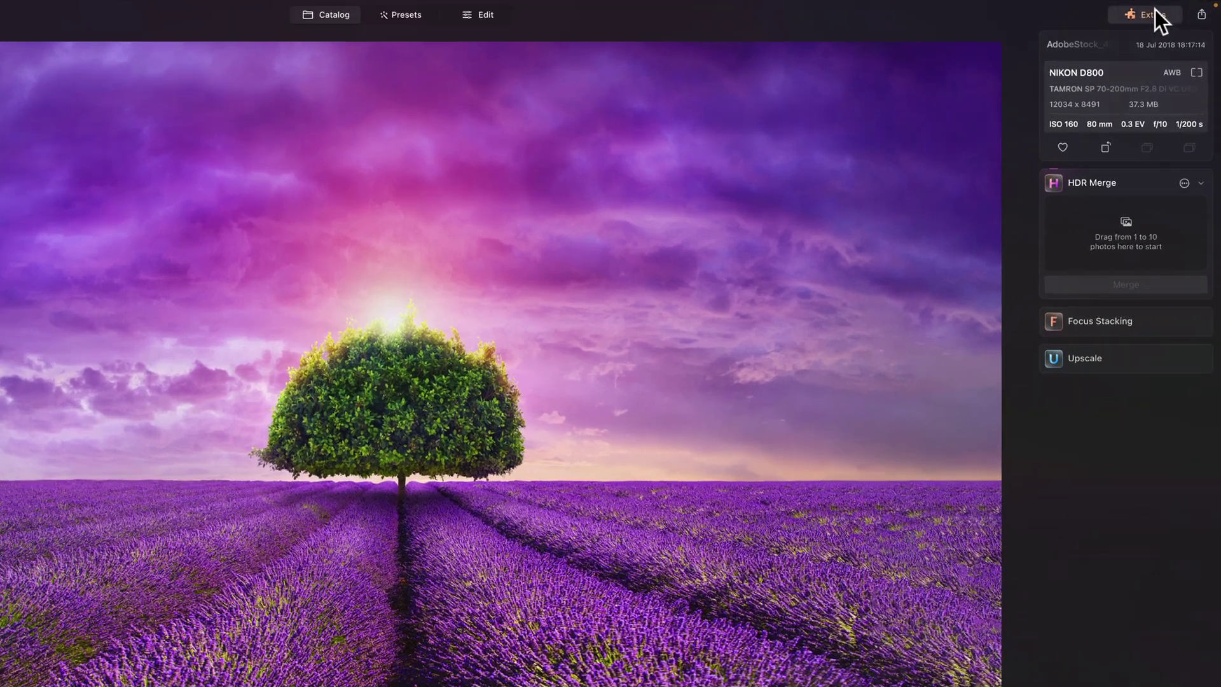
# Step: Open Extras and switch to the Marketplace preset store
pyautogui.click(1169, 11)
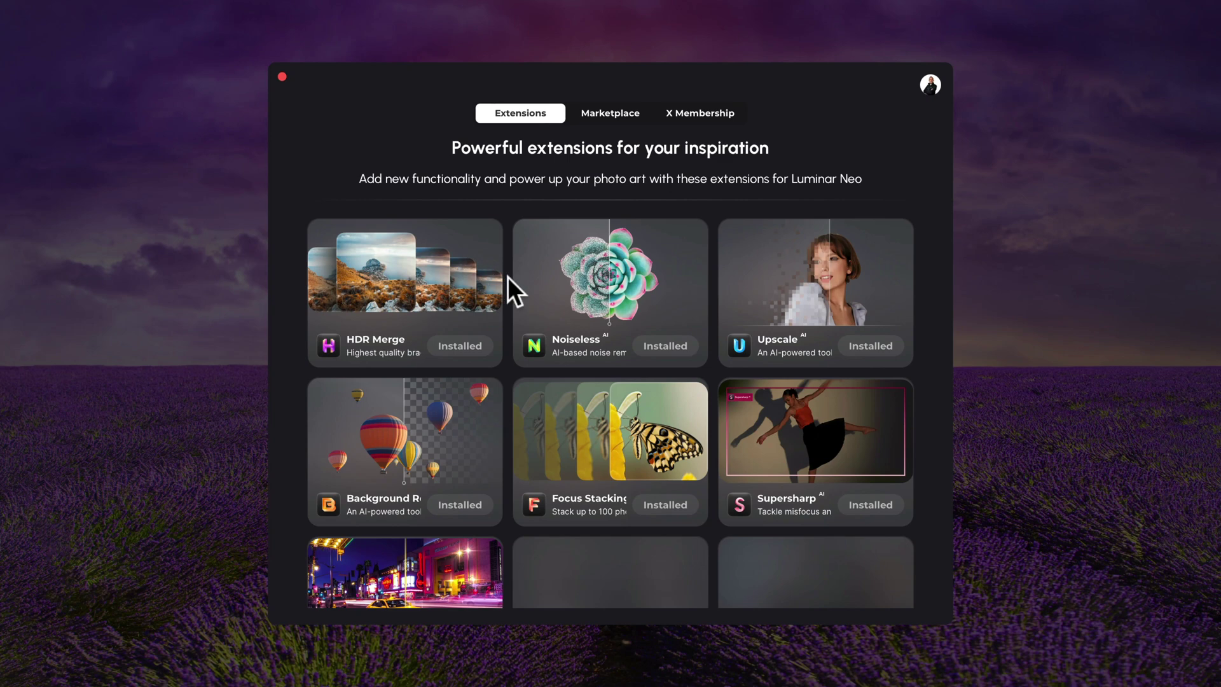
pyautogui.click(629, 130)
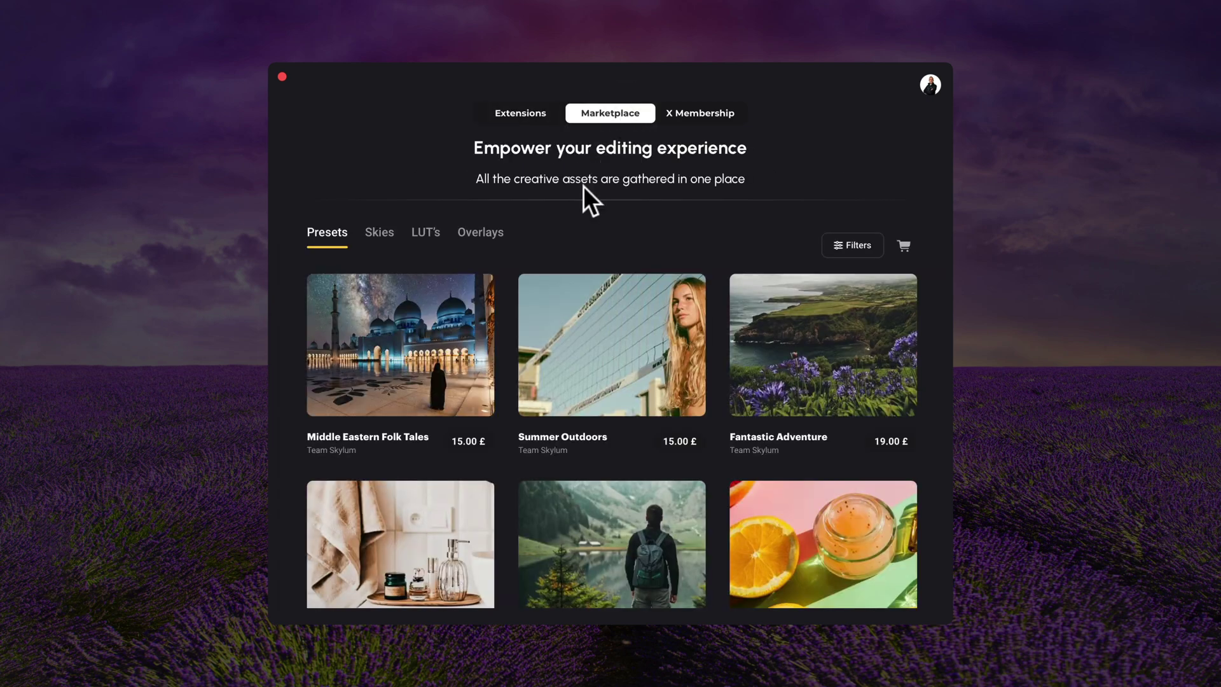
# Step: Browse the Marketplace's Skies, LUTs, Overlays and Presets categories
pyautogui.click(381, 239)
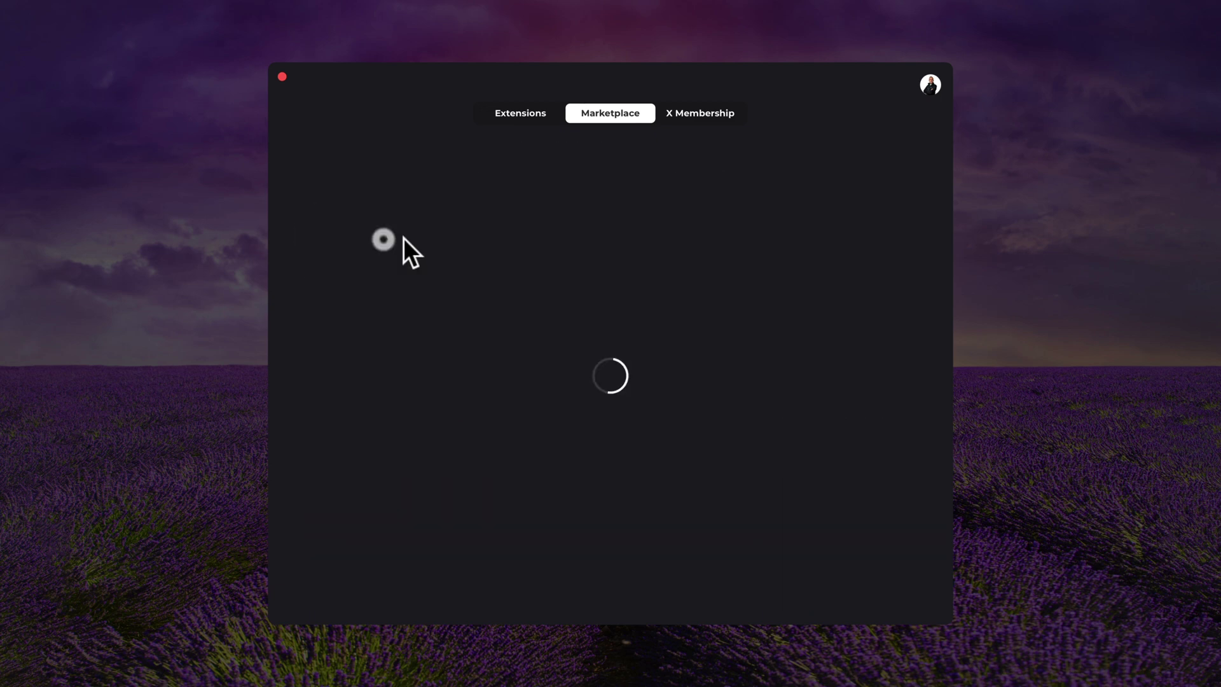
pyautogui.click(422, 237)
pyautogui.click(490, 241)
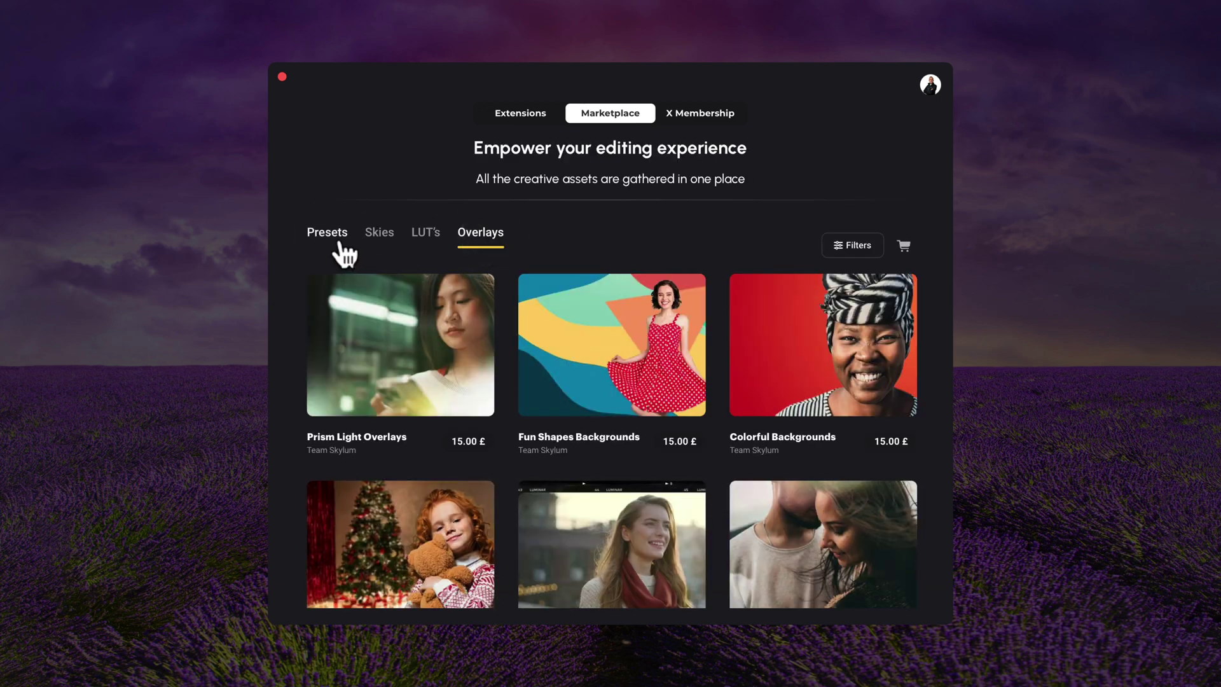
pyautogui.click(332, 235)
# Step: Open the Middle Eastern Folk Tales preset collection page, priced £15
pyautogui.moveTo(458, 373)
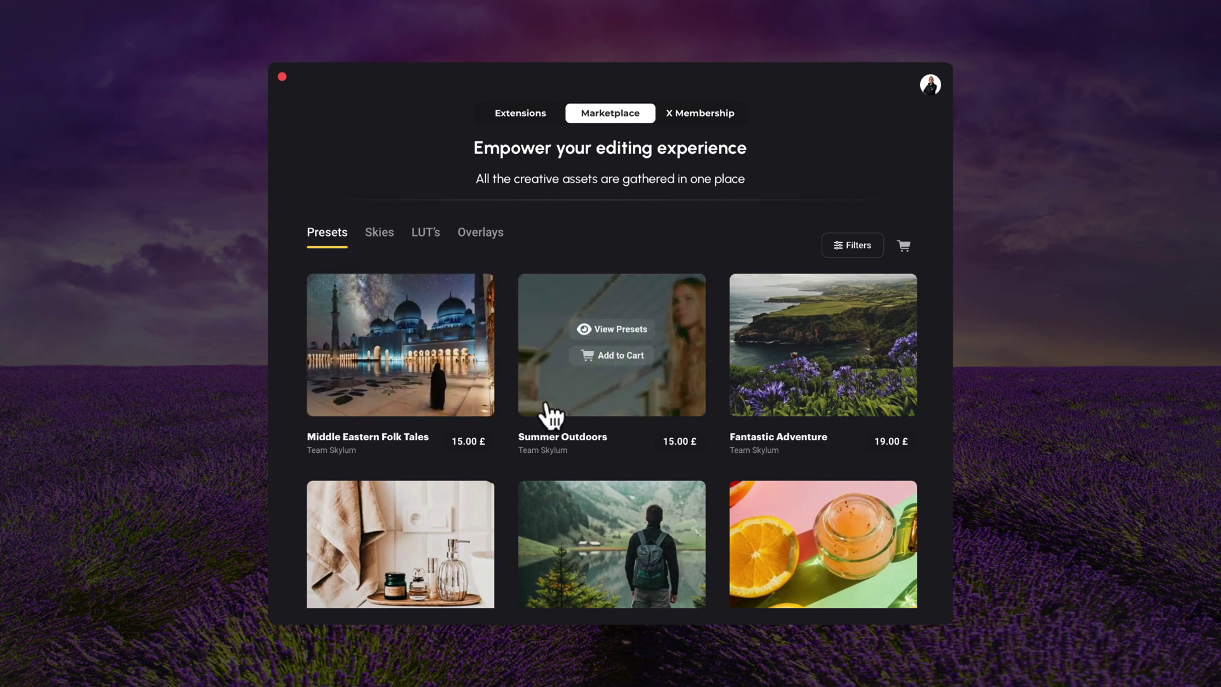
pyautogui.scroll(-10, 648, 390)
pyautogui.scroll(-7, 642, 386)
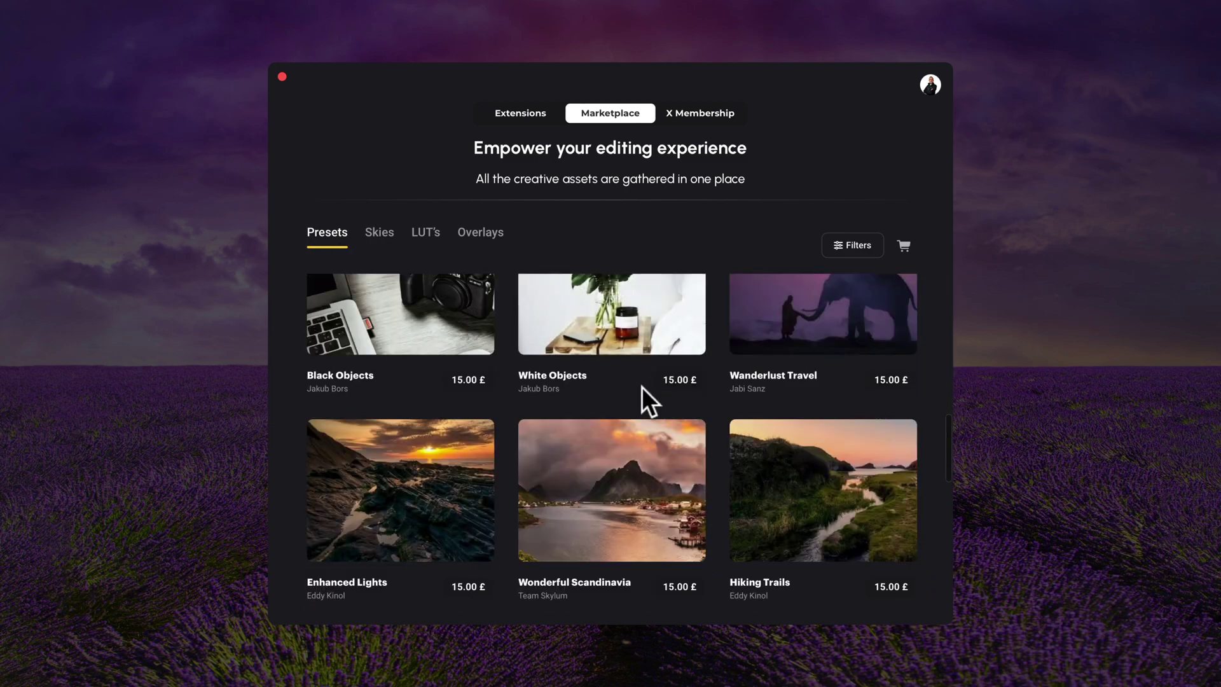
pyautogui.moveTo(403, 353)
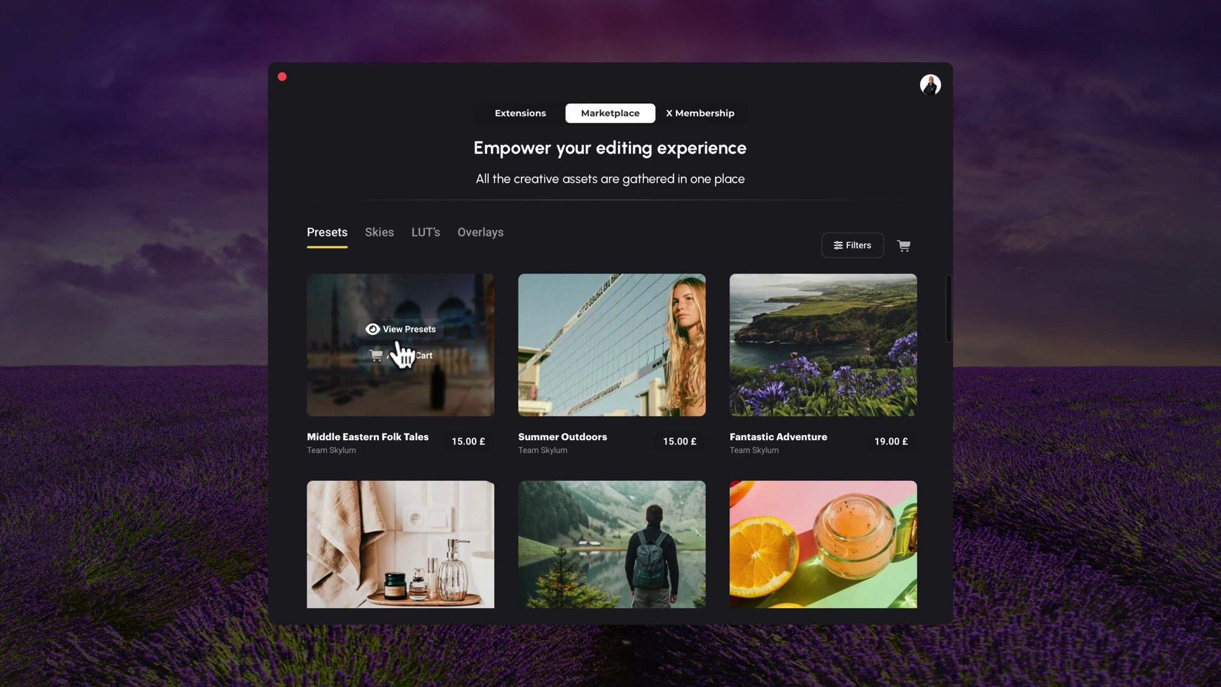
pyautogui.click(419, 331)
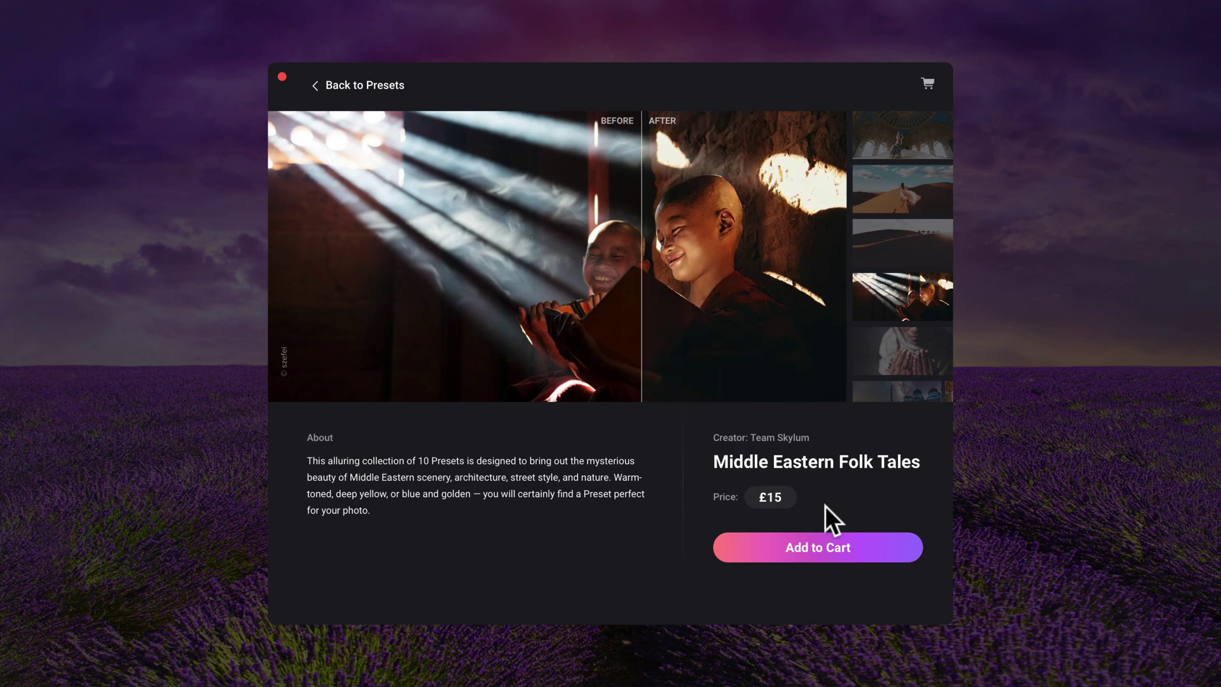
# Step: Add Middle Eastern Folk Tales to the cart and slide its before/after preview split
pyautogui.click(838, 555)
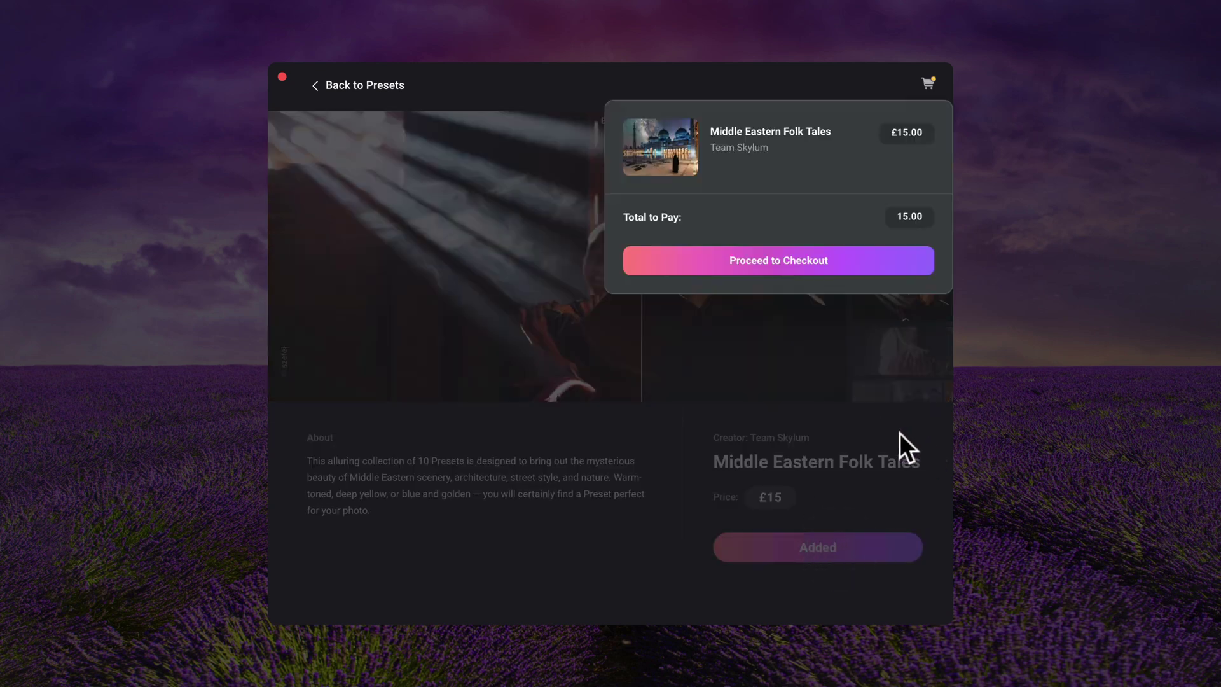
pyautogui.click(838, 303)
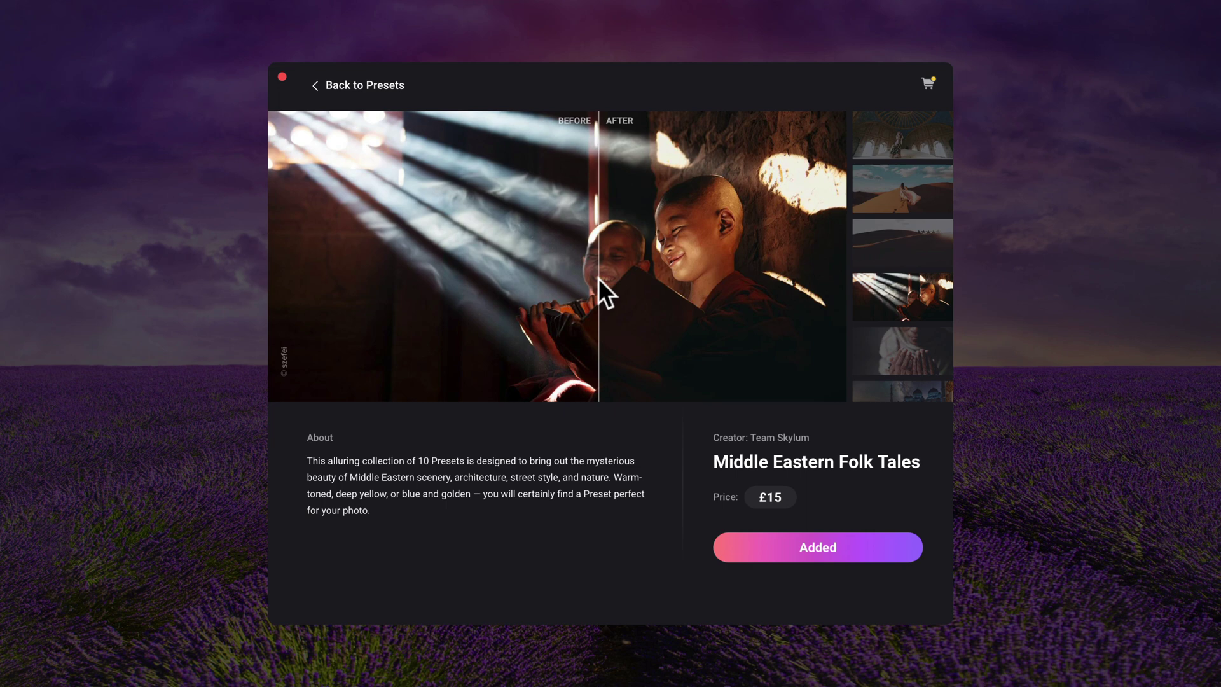
pyautogui.moveTo(598, 277); pyautogui.dragTo(378, 140)
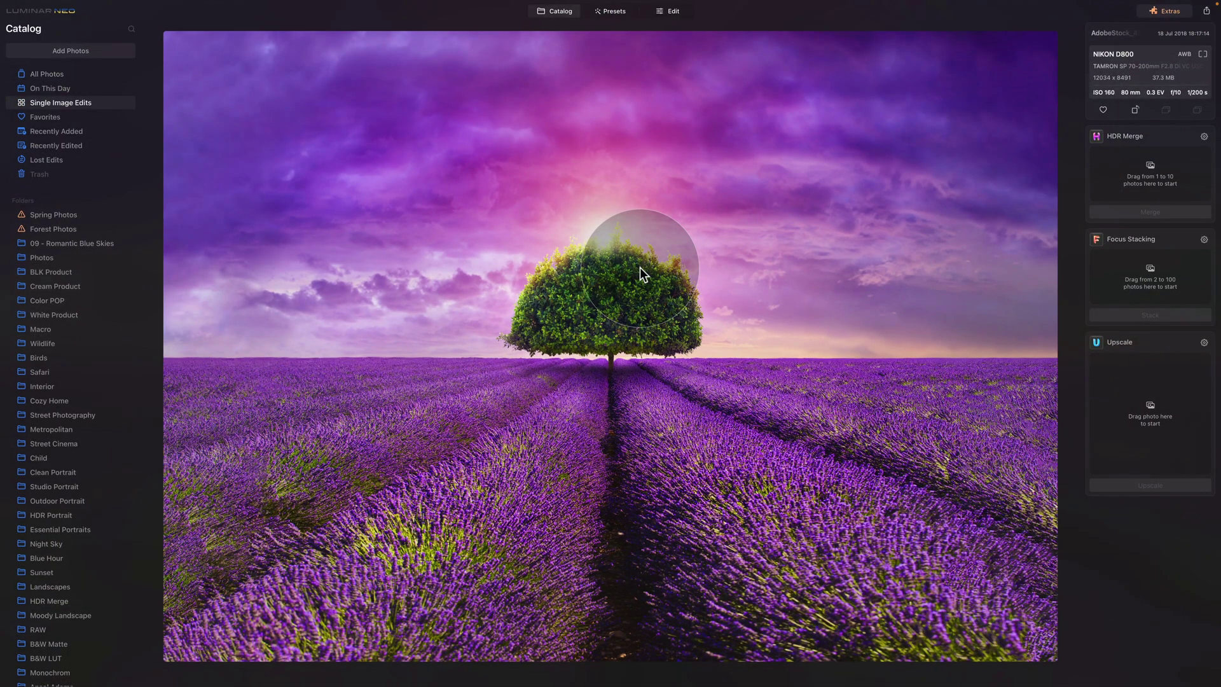
# Step: Show the Purchased presets collection, such as Golden Hues and Annie's Vision, in the Presets workspace
pyautogui.click(620, 14)
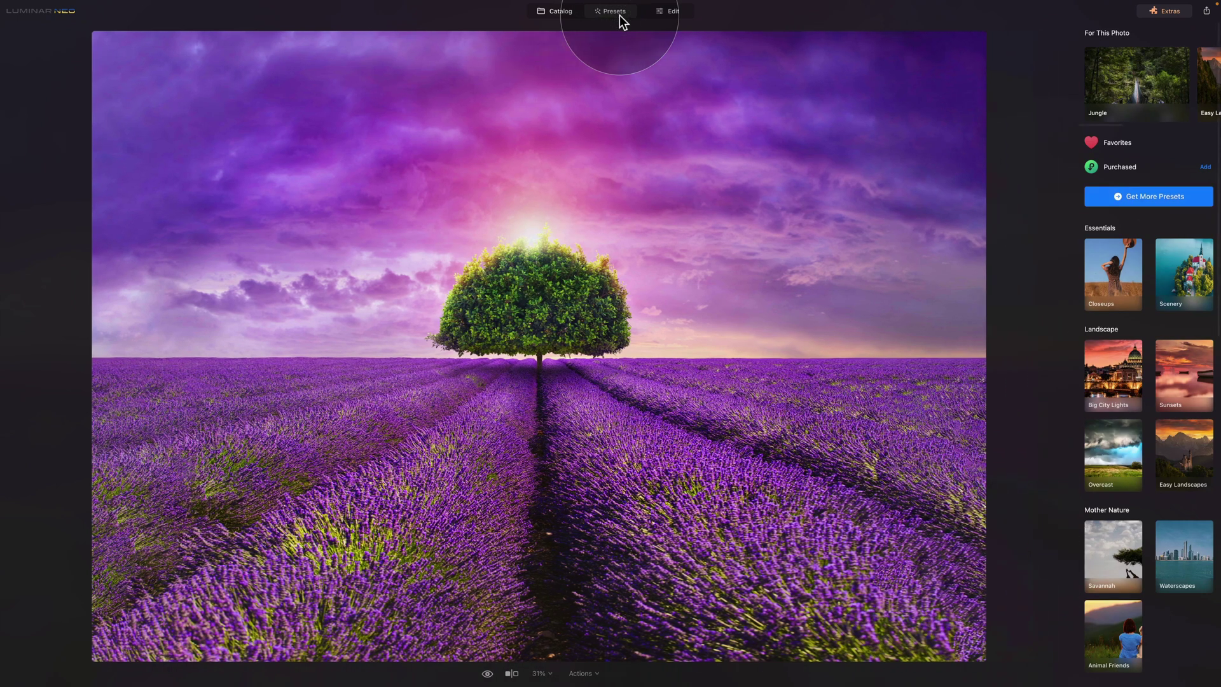
pyautogui.click(1108, 171)
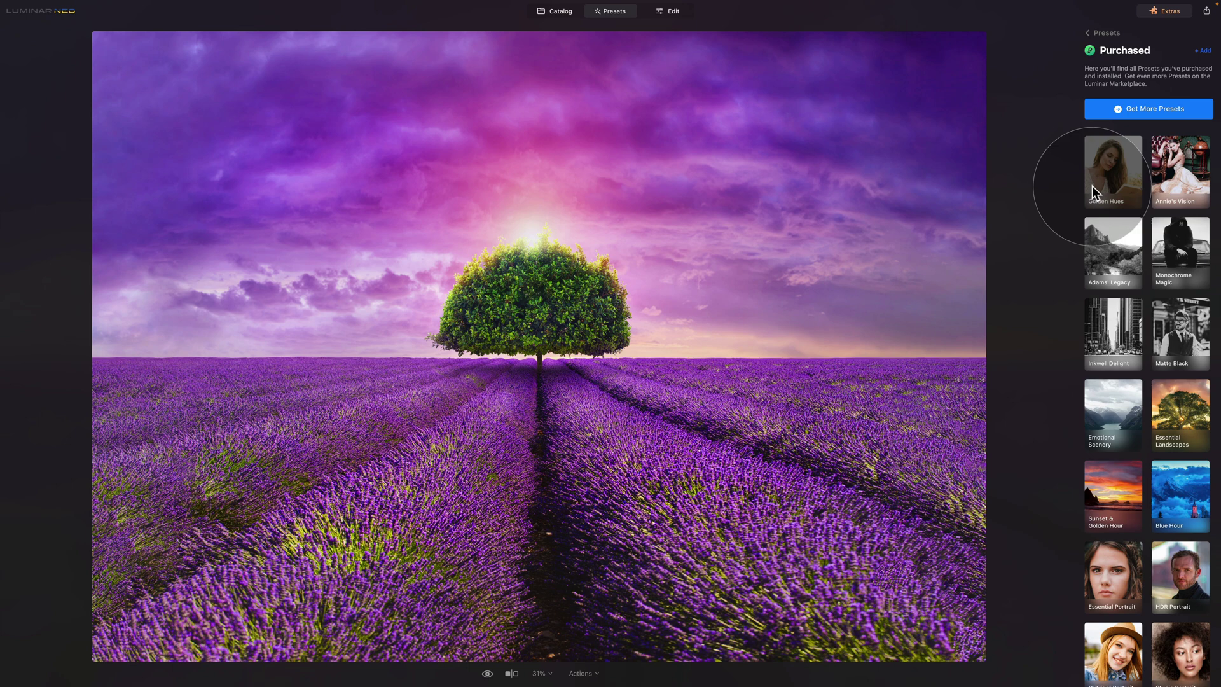
pyautogui.scroll(-2, 1092, 189)
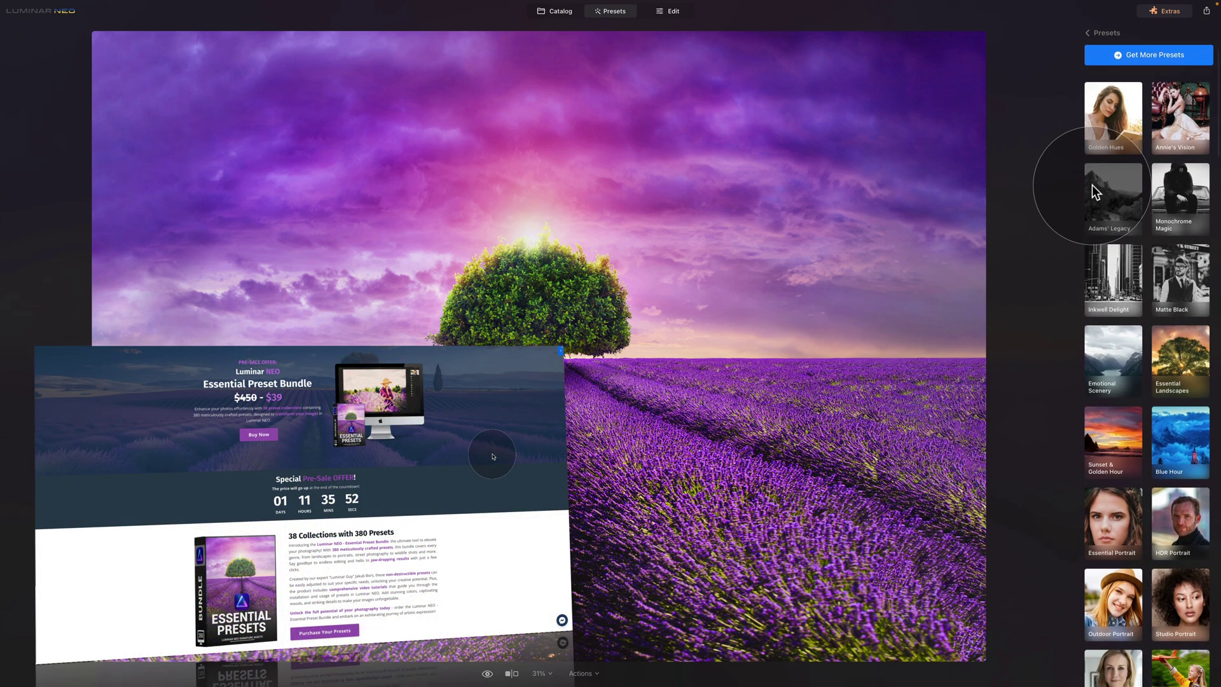
pyautogui.scroll(-5, 1093, 184)
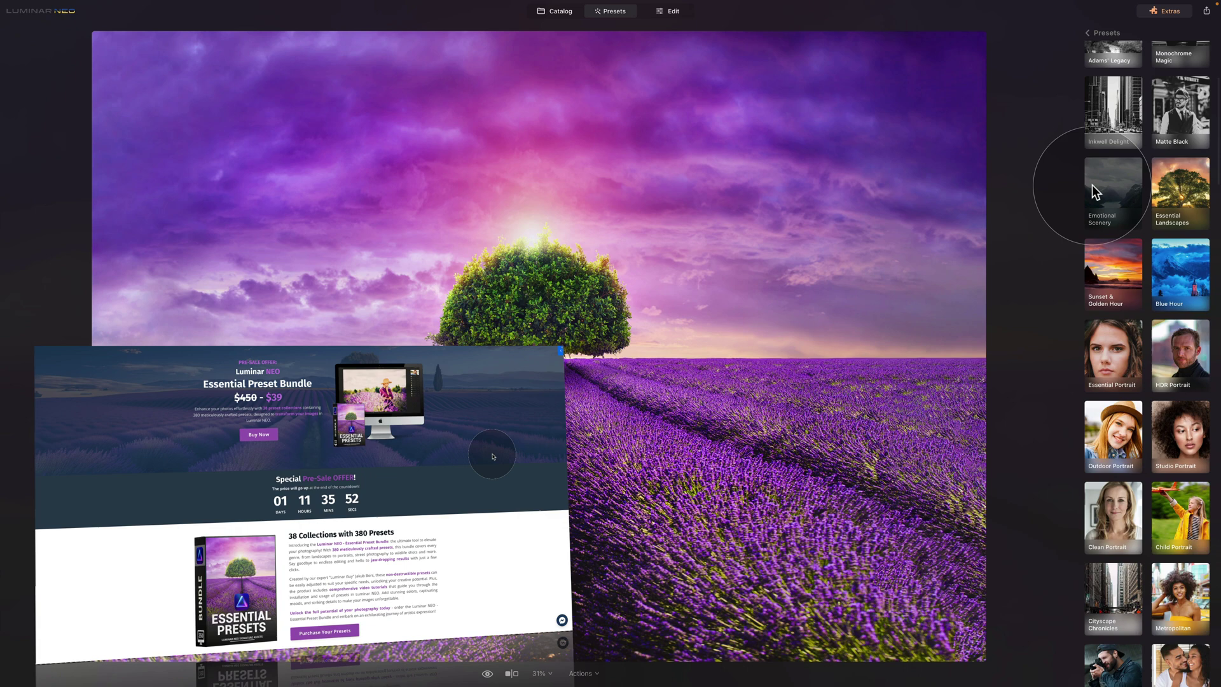
pyautogui.scroll(-5, 1093, 184)
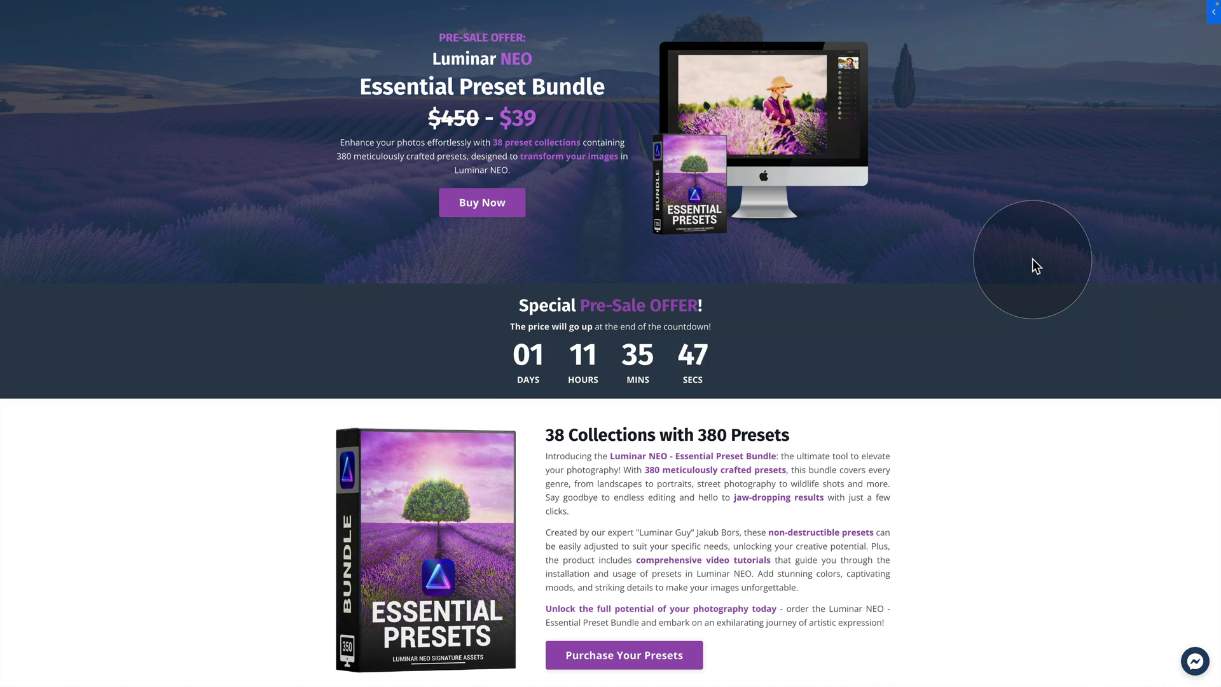
pyautogui.scroll(-5, 1032, 258)
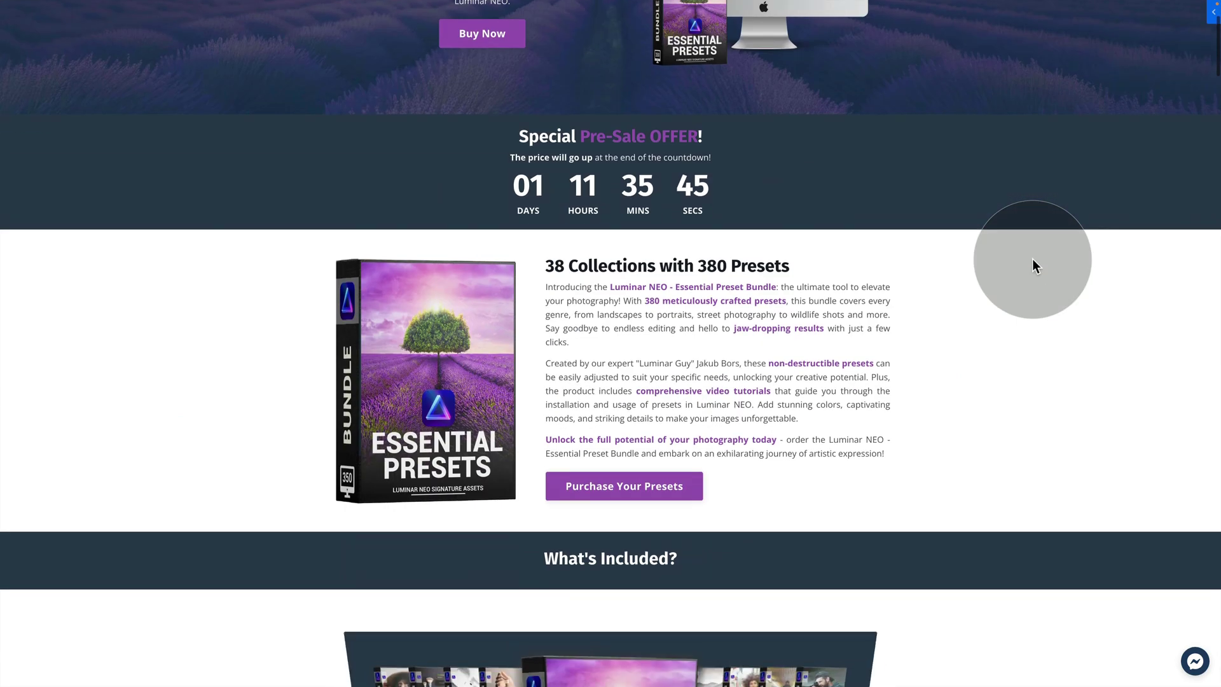
pyautogui.scroll(-10, 1032, 258)
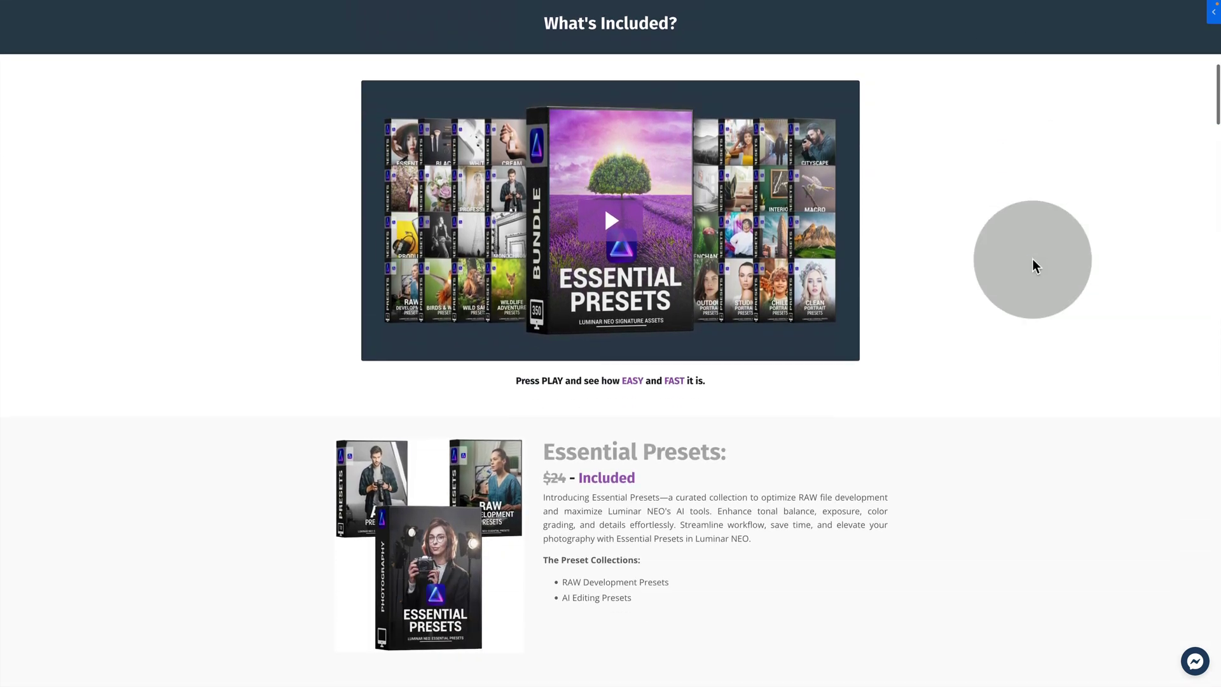
pyautogui.scroll(-5, 1031, 259)
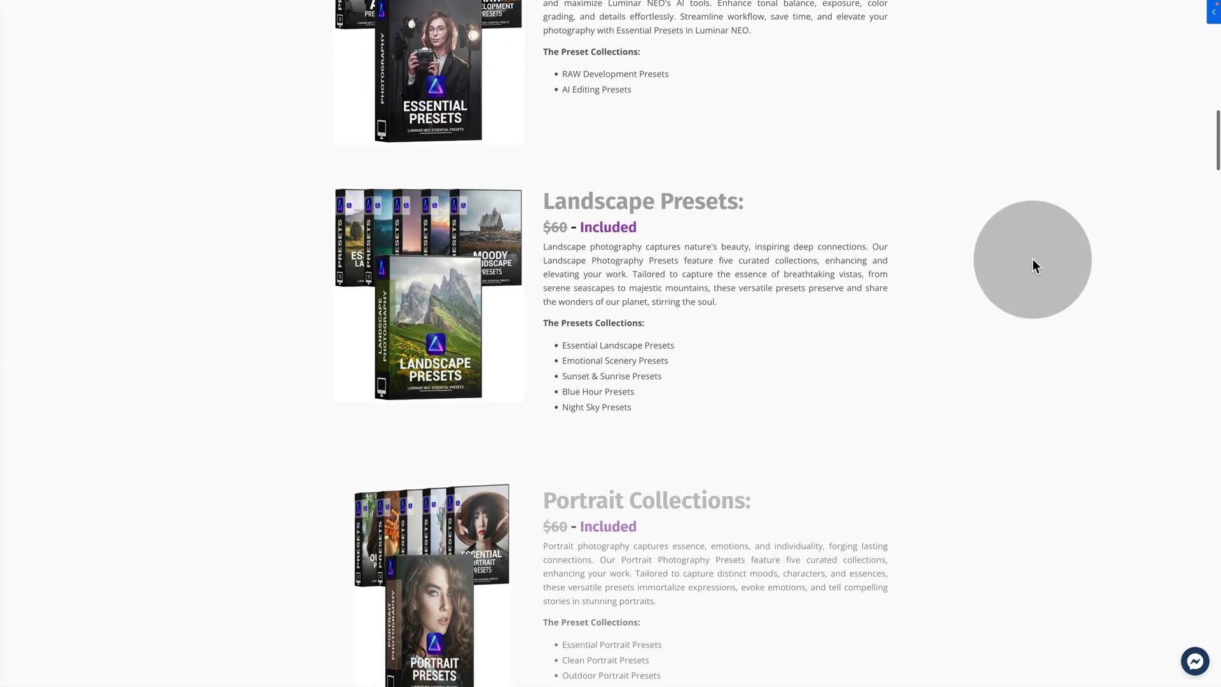
pyautogui.scroll(-11, 1032, 259)
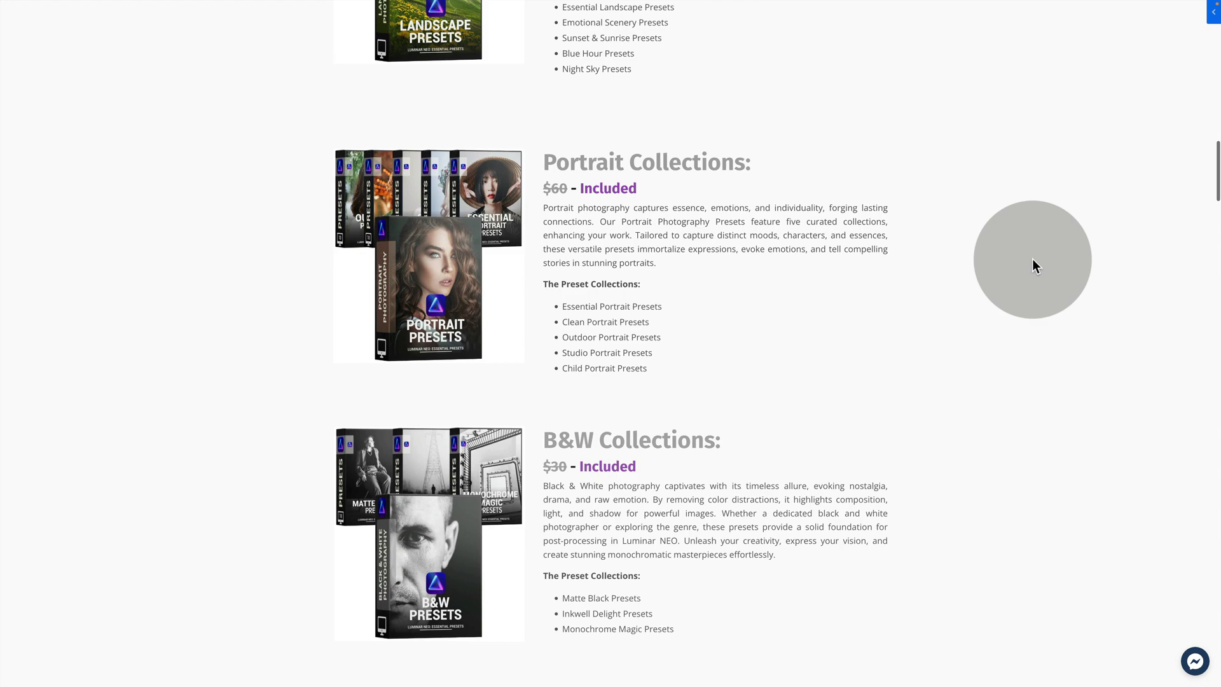
pyautogui.scroll(-7, 1032, 258)
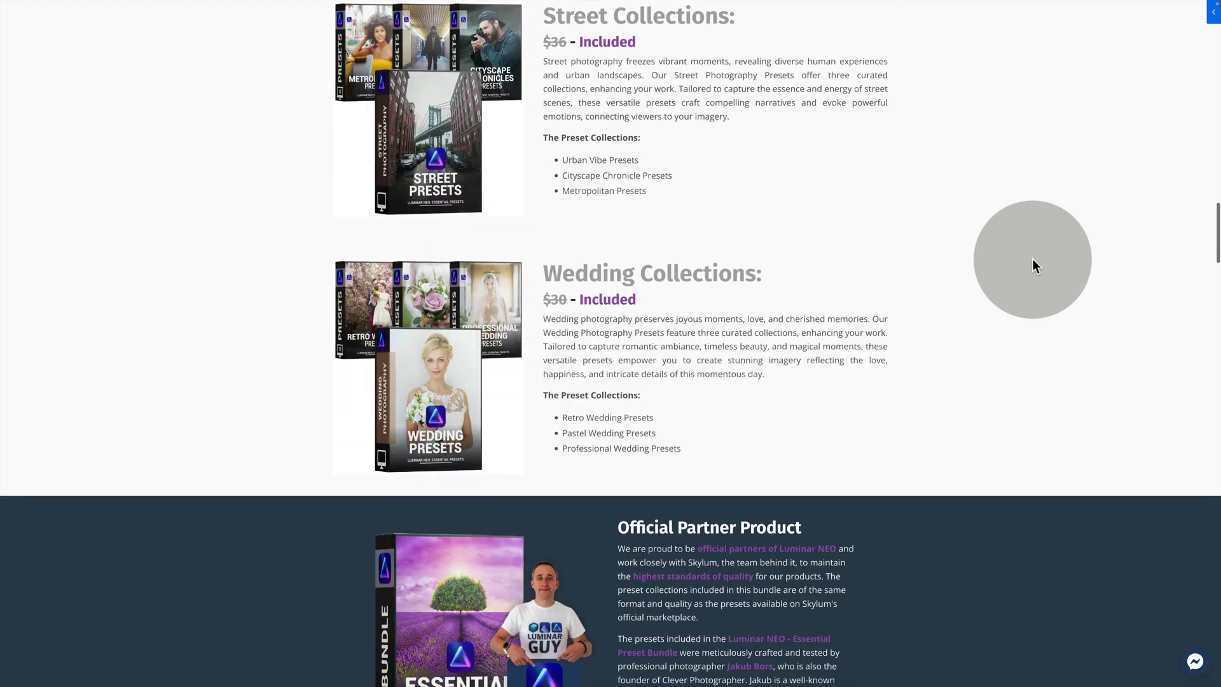
pyautogui.scroll(-10, 1032, 258)
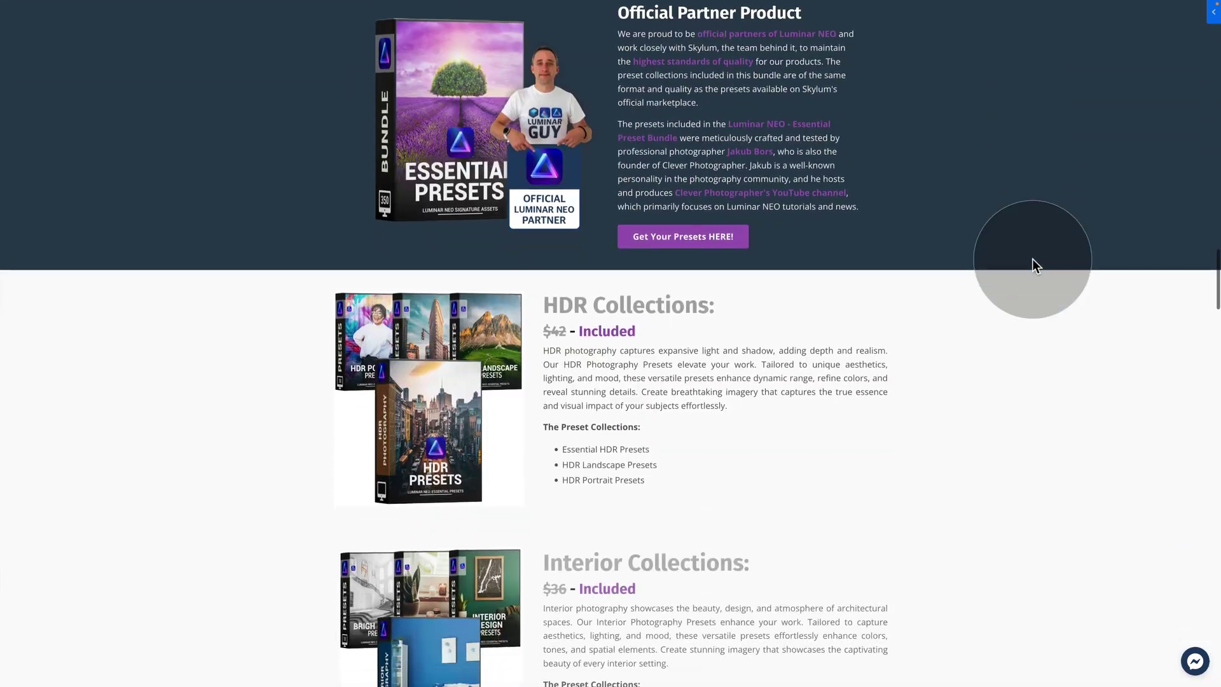
pyautogui.scroll(-9, 1032, 259)
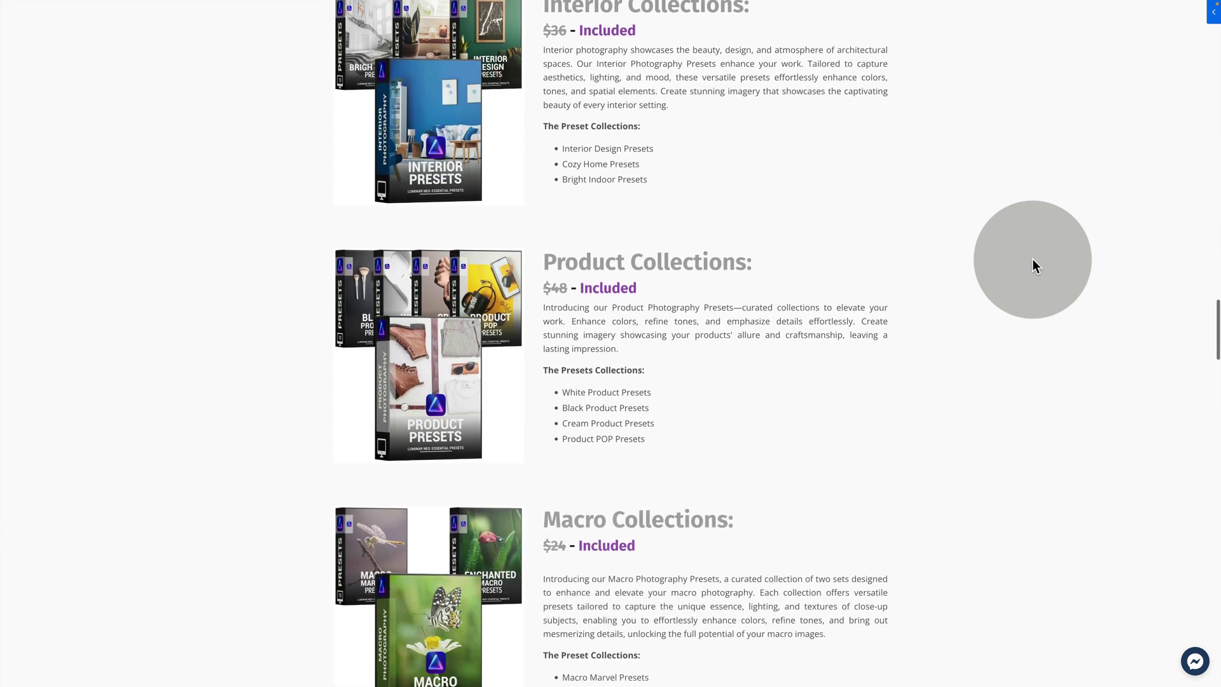
pyautogui.scroll(-9, 1031, 258)
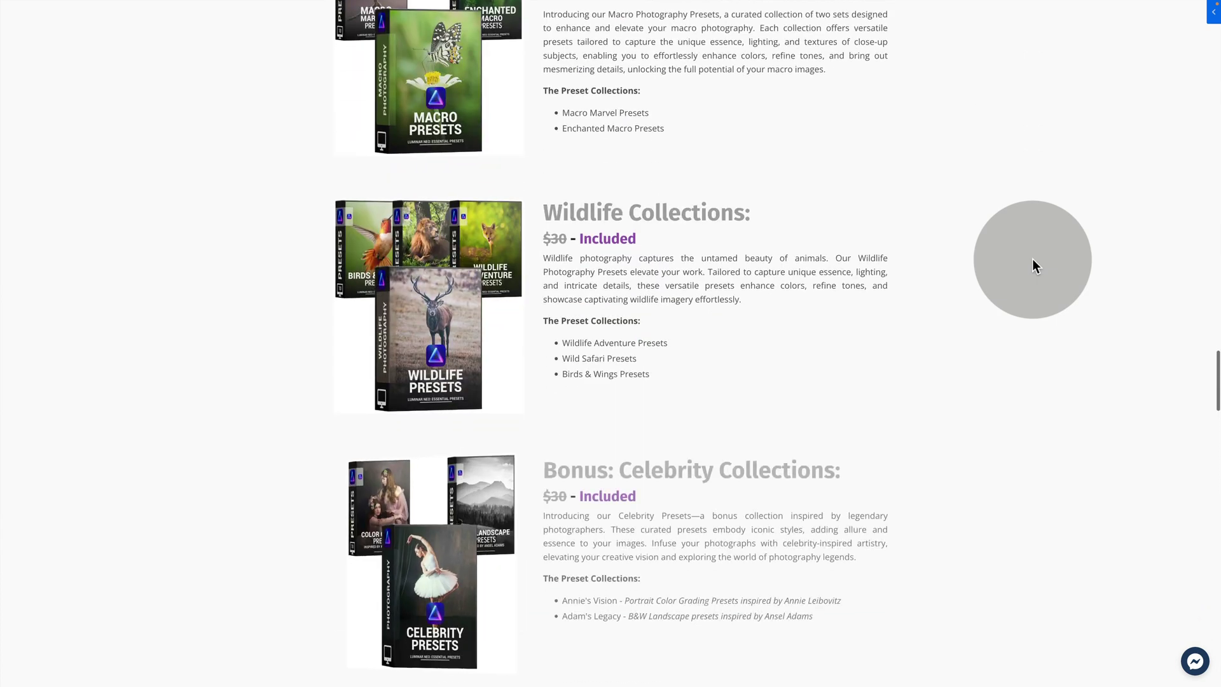
pyautogui.scroll(-11, 1032, 258)
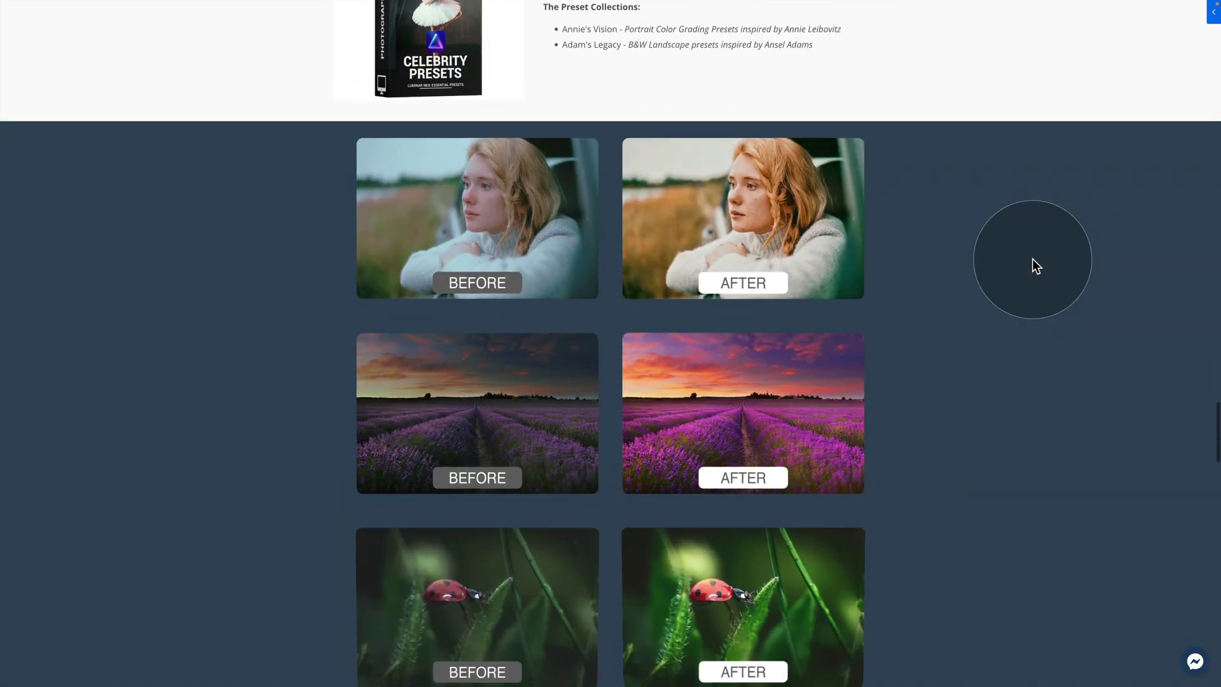
pyautogui.scroll(-5, 1032, 258)
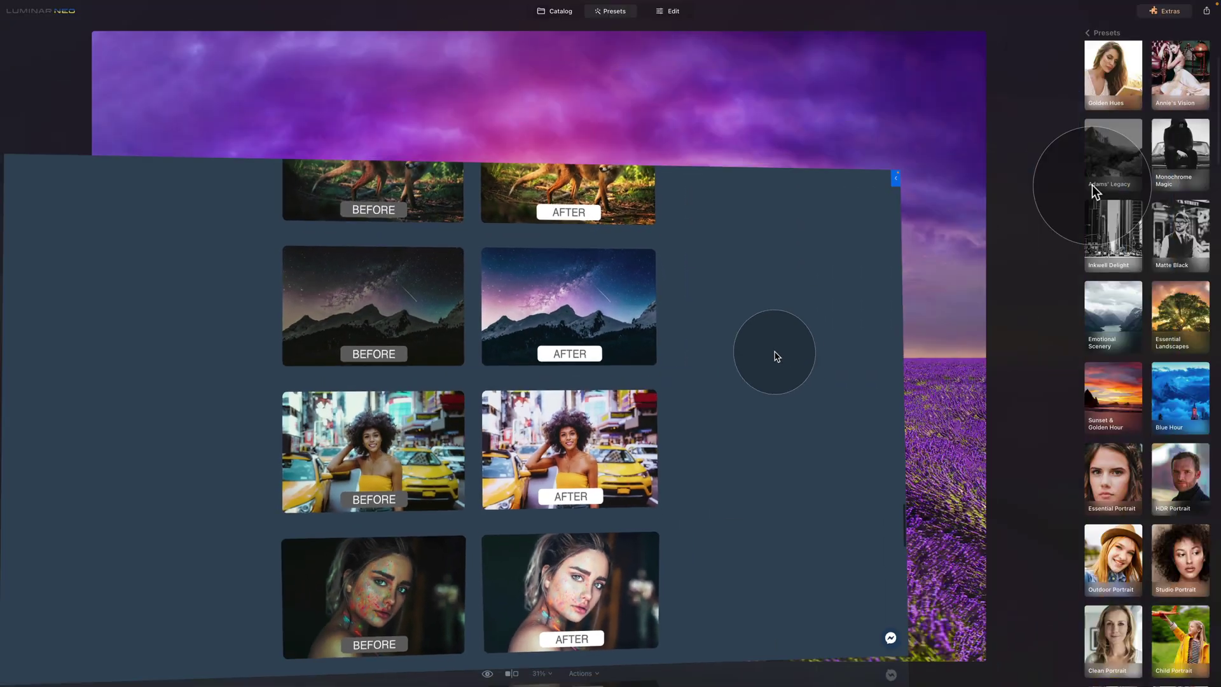
pyautogui.scroll(-3, 1092, 184)
pyautogui.scroll(-3, 1093, 184)
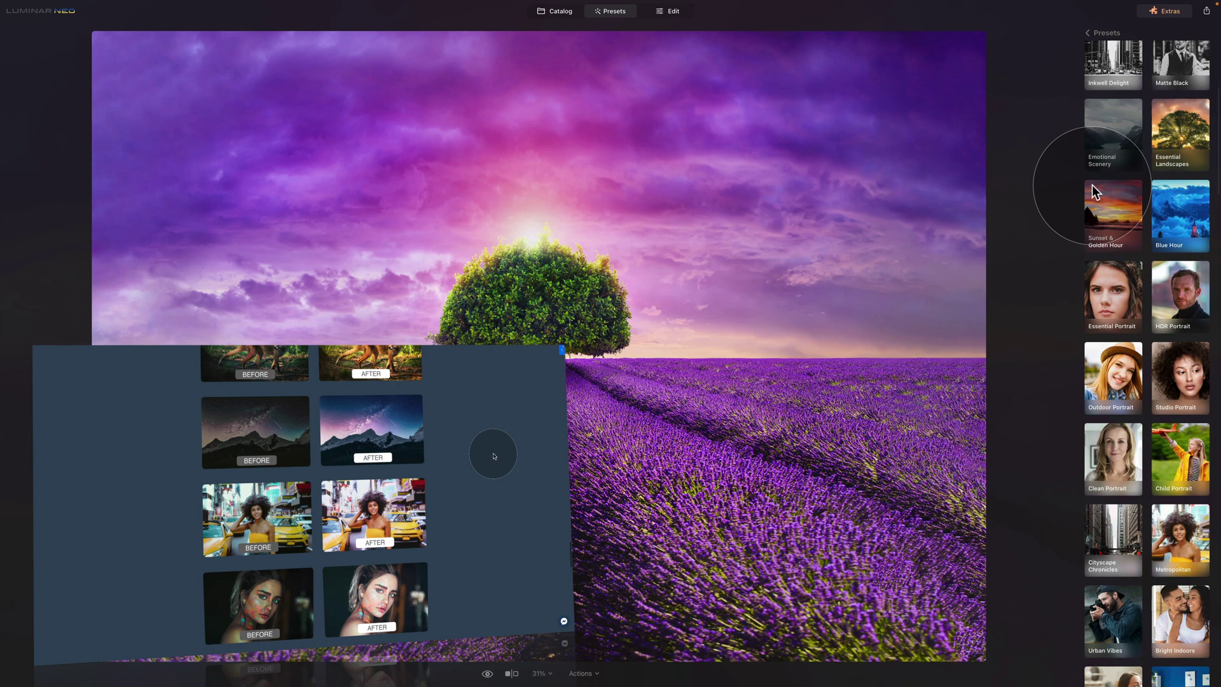
pyautogui.scroll(-4, 1092, 184)
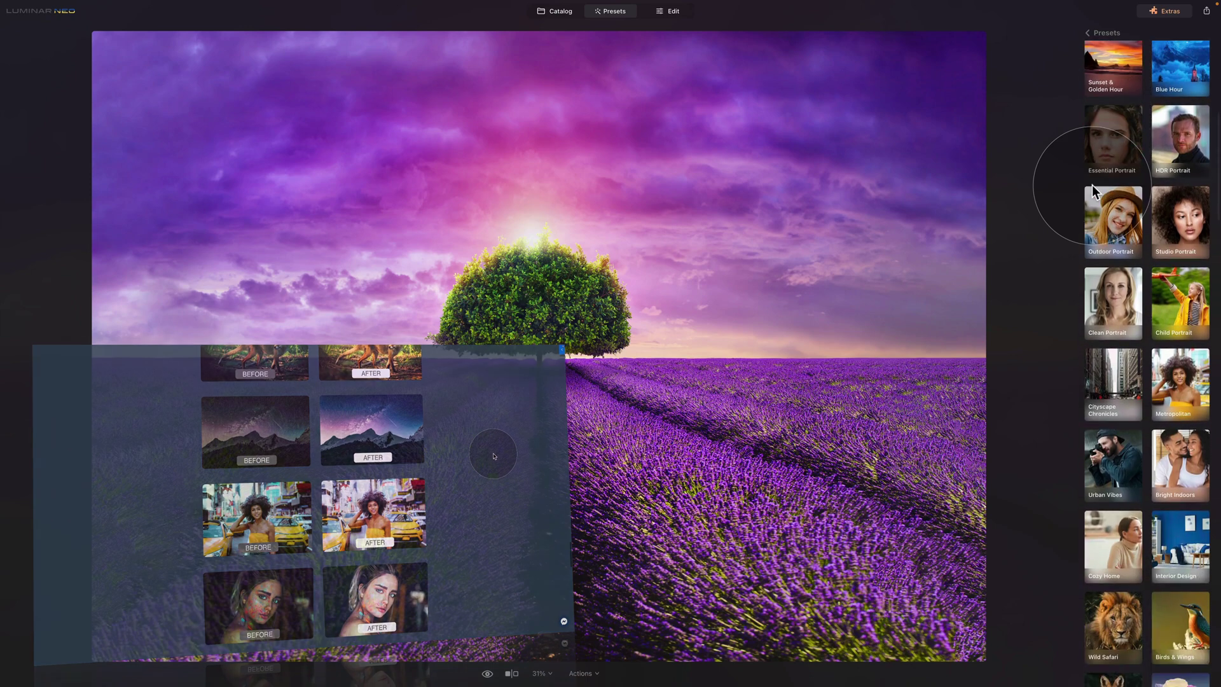
pyautogui.scroll(-4, 1093, 184)
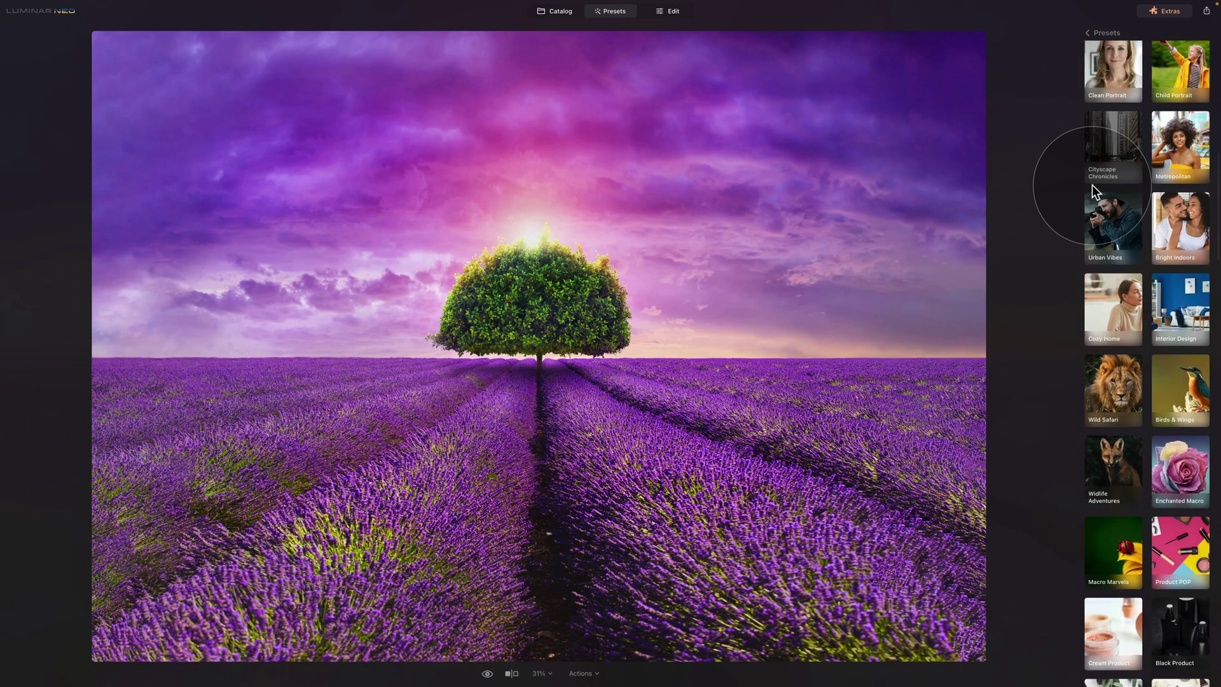
pyautogui.scroll(-3, 1093, 184)
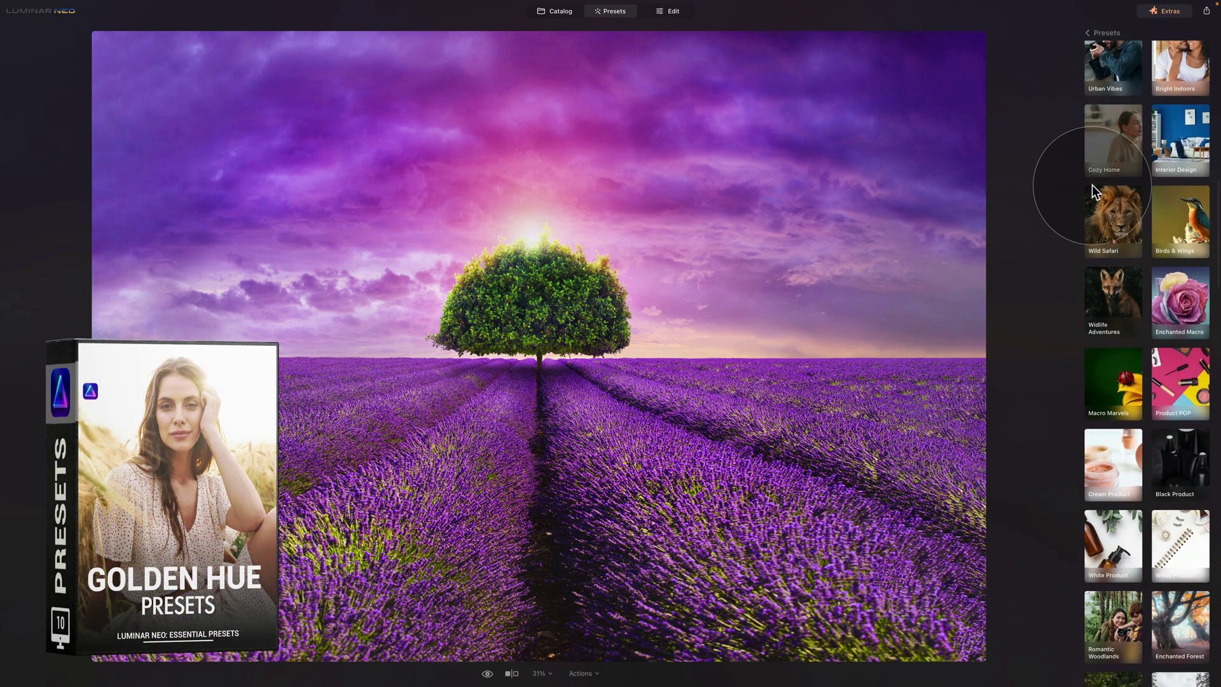
pyautogui.scroll(-4, 1092, 184)
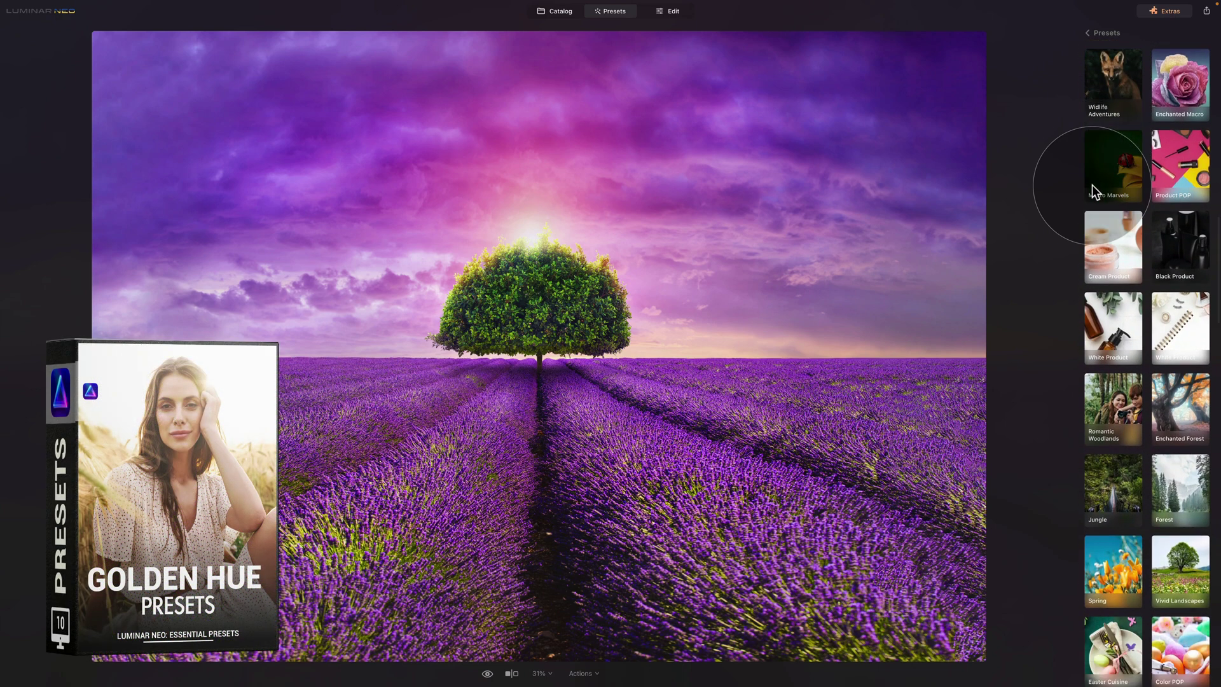
pyautogui.scroll(-4, 1092, 184)
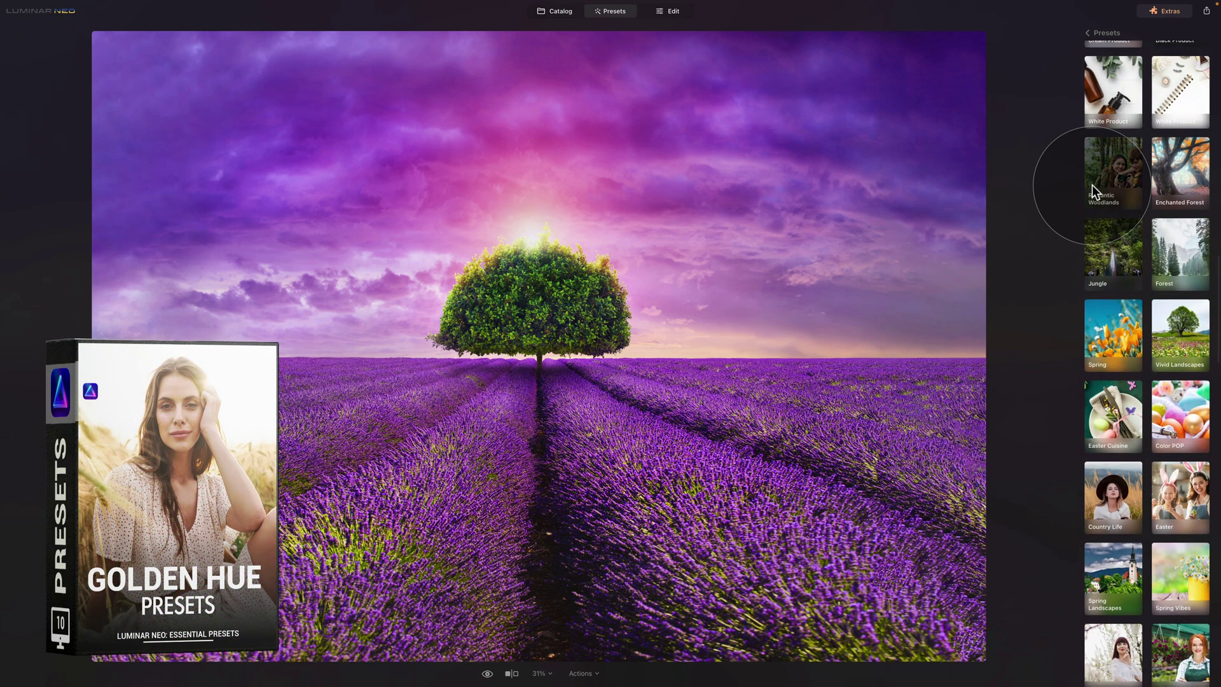
pyautogui.scroll(-4, 1092, 184)
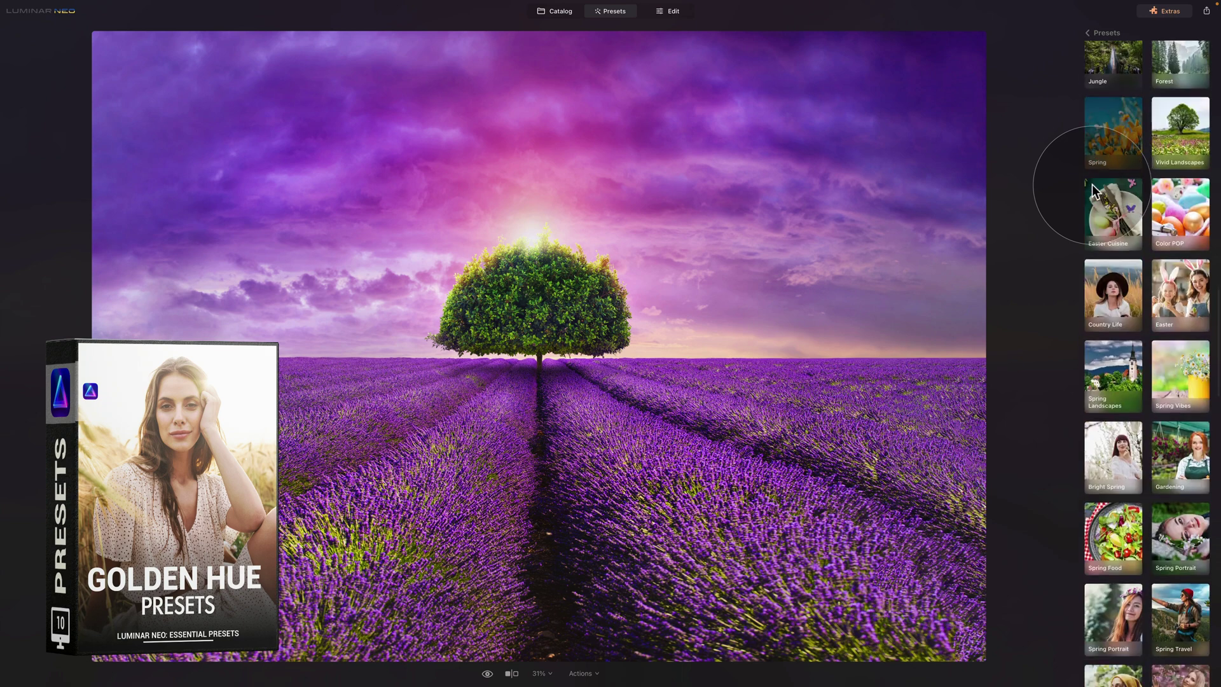
pyautogui.scroll(-5, 1092, 184)
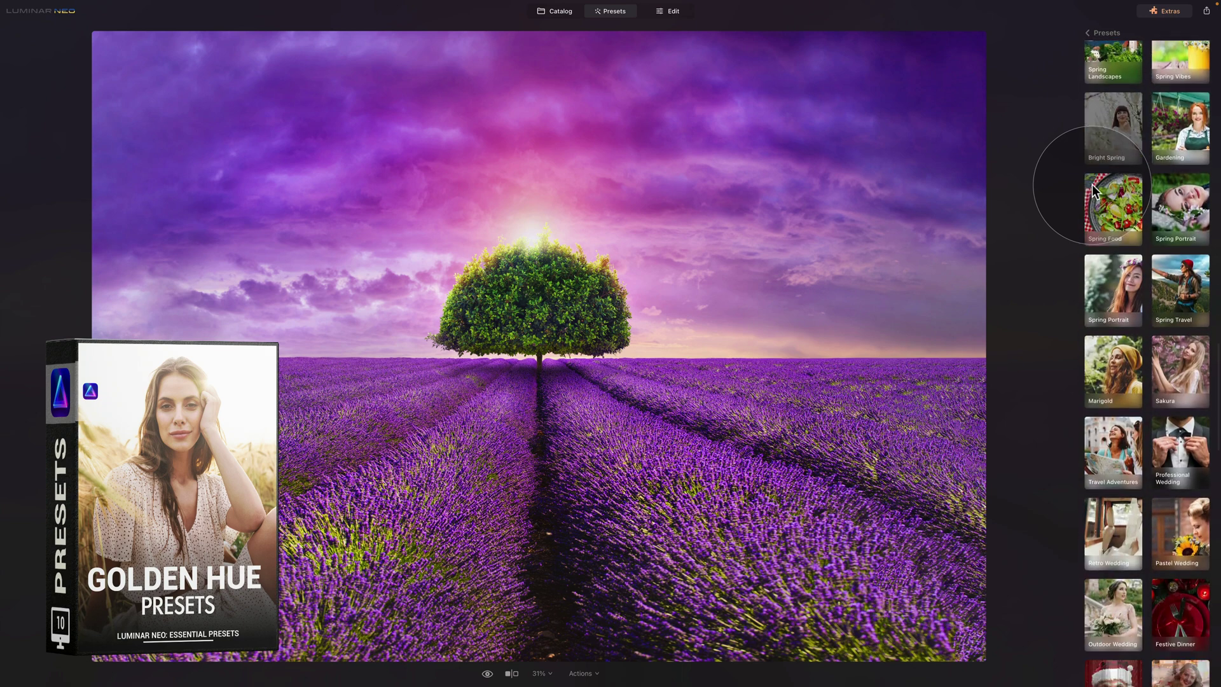